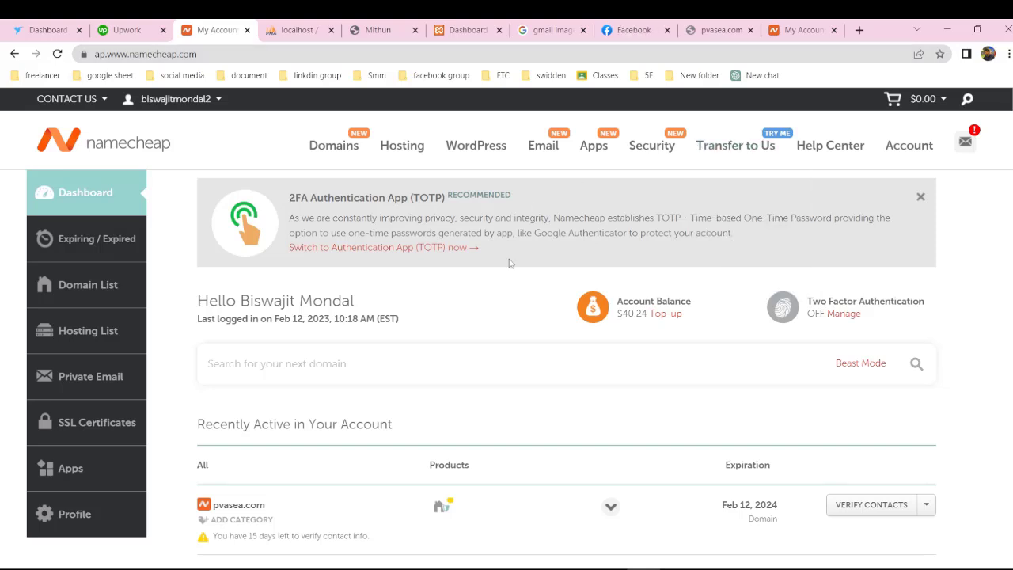
Check the account balance on the dashboard and open the Shared Hosting plans page
scroll(509, 259, down, 2)
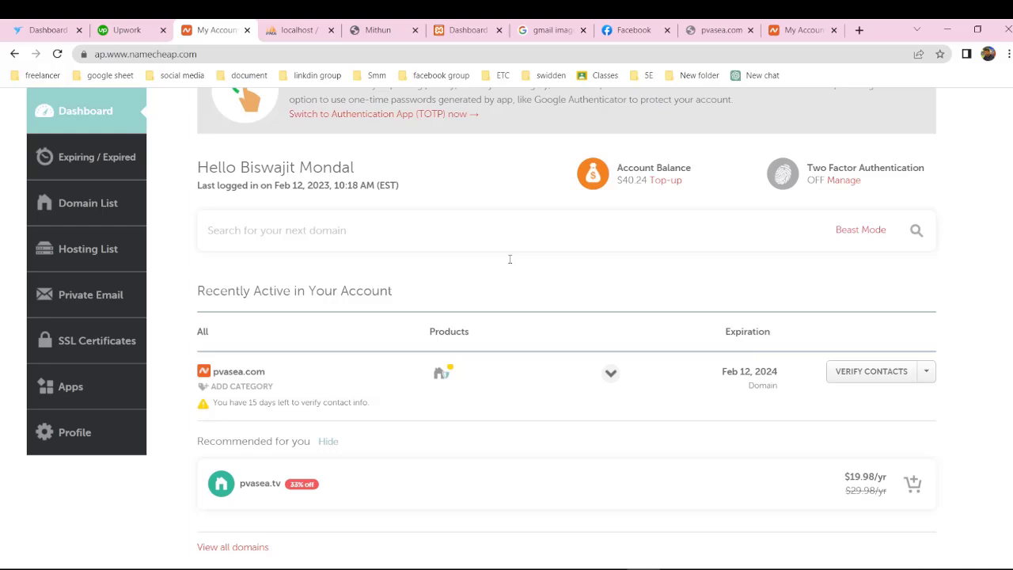
drag(622, 180, 648, 181)
click(645, 189)
scroll(429, 359, up, 2)
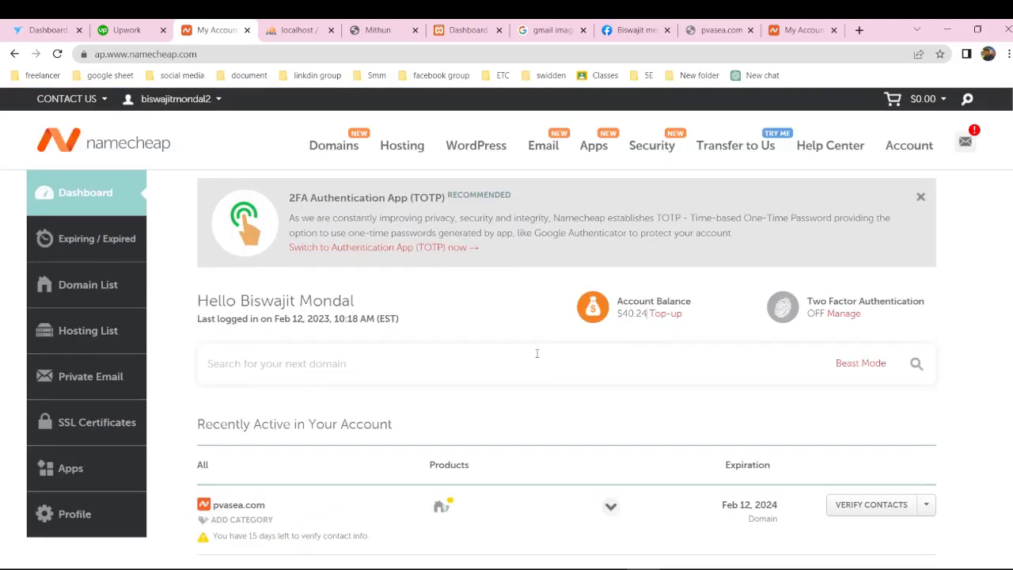
mouse_move(386, 151)
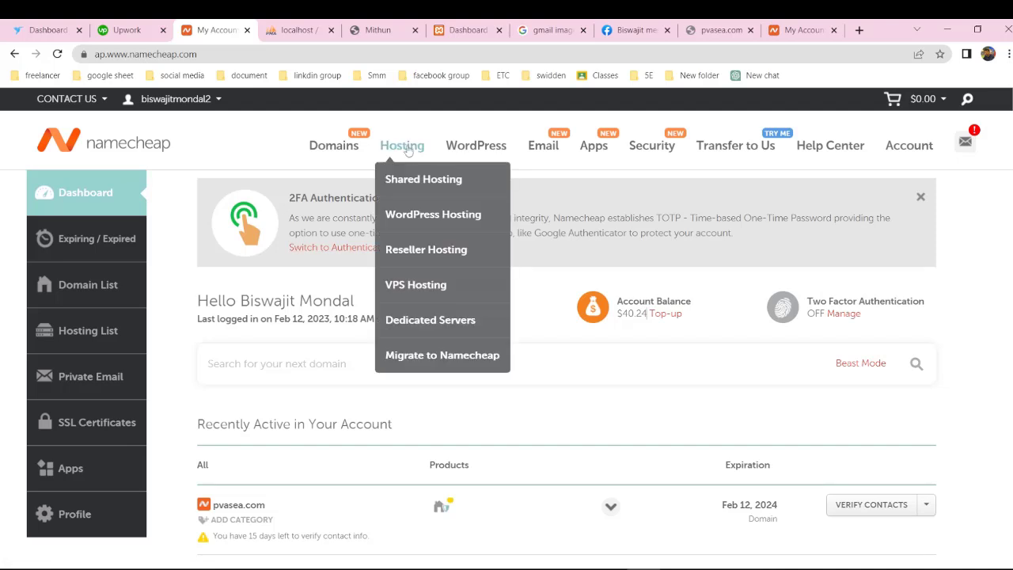
click(444, 181)
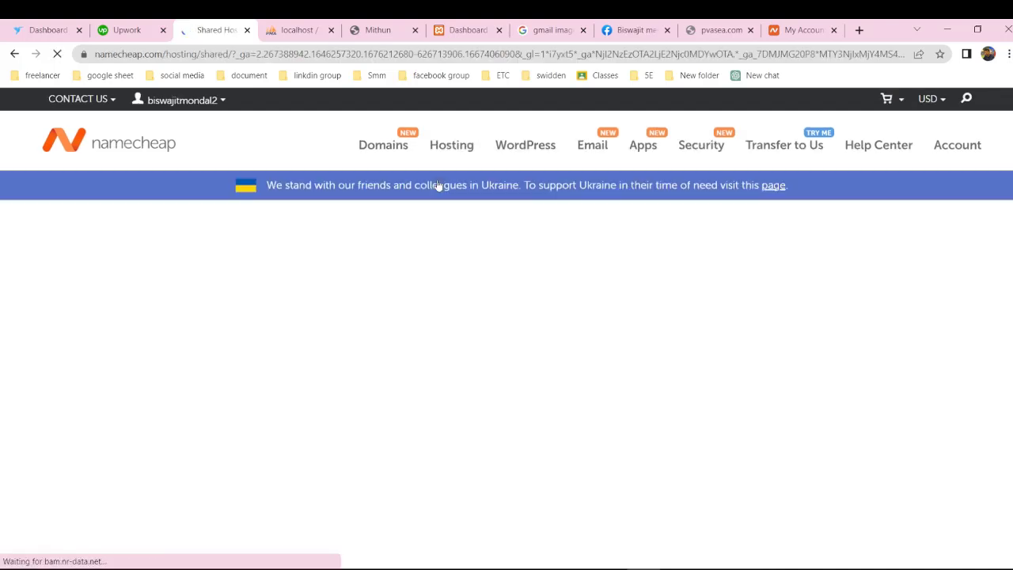
Set the shared hosting billing cycle to 2 Years and choose the Stellar plan
scroll(394, 314, down, 5)
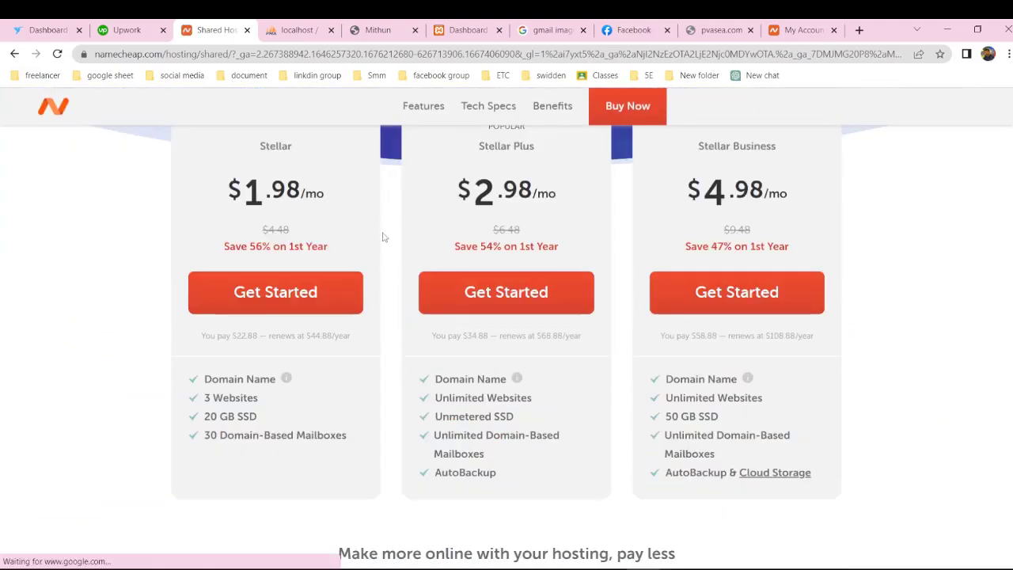
scroll(383, 234, up, 2)
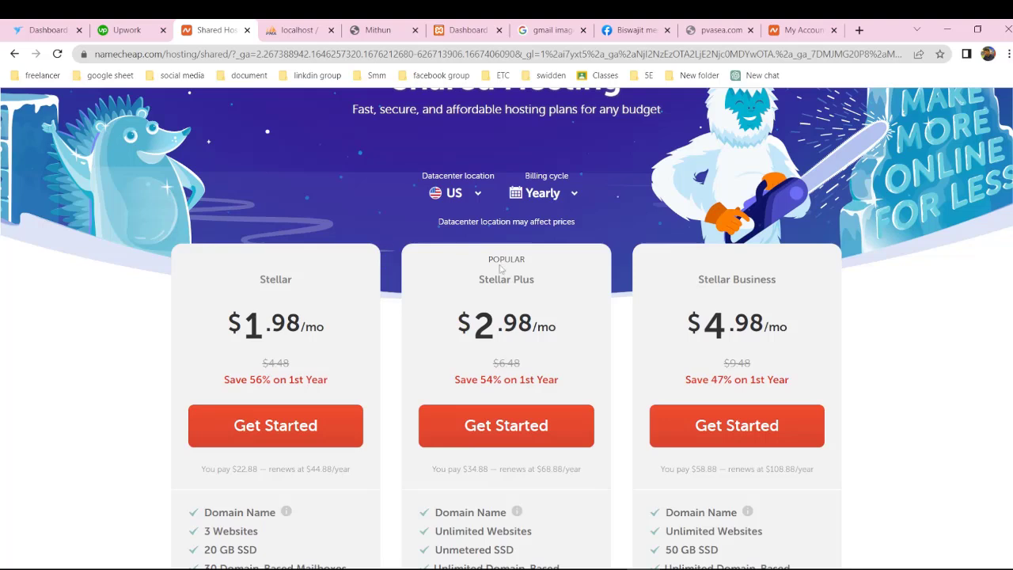
drag(242, 323, 305, 336)
double_click(314, 327)
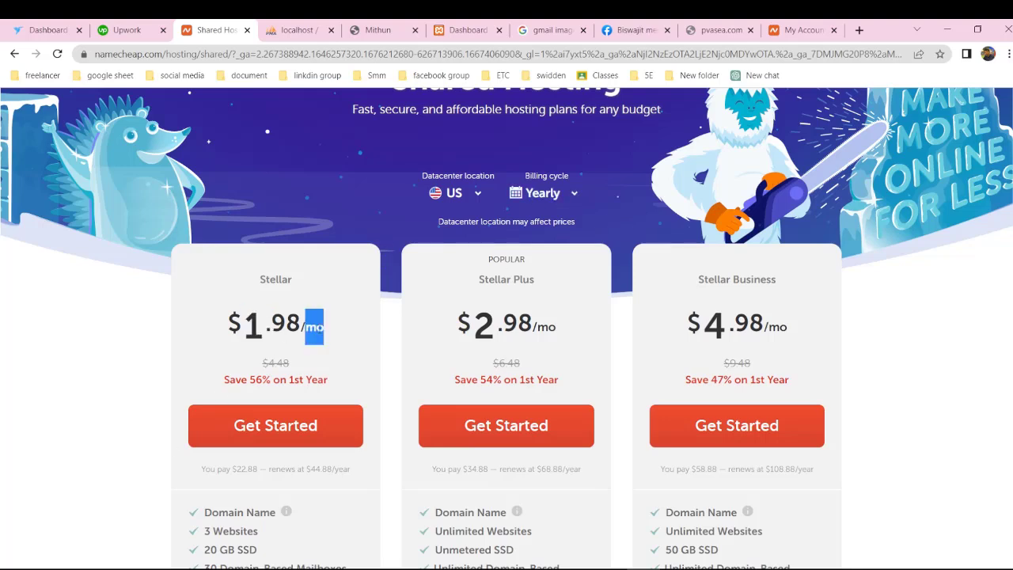
click(580, 197)
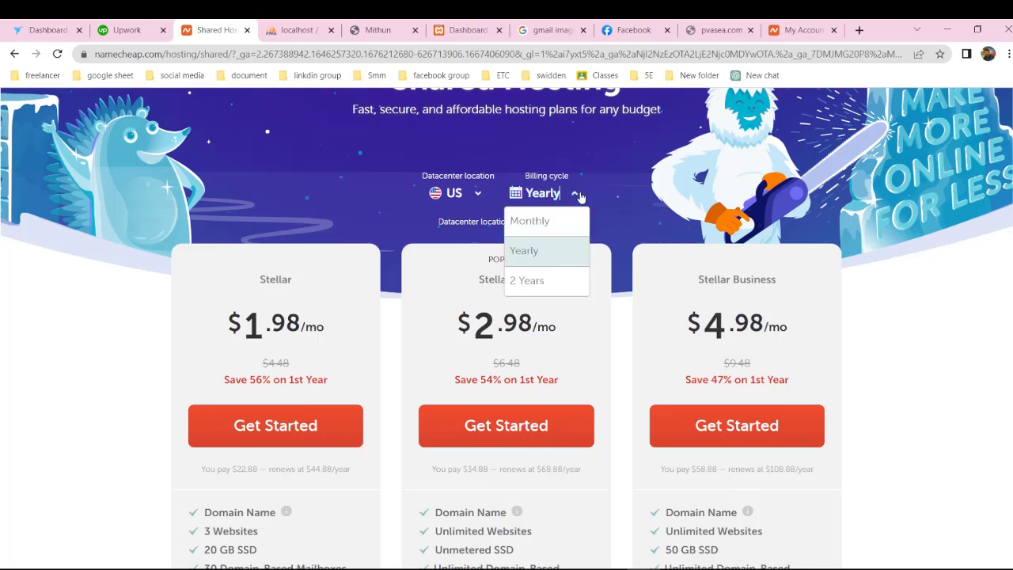
click(538, 286)
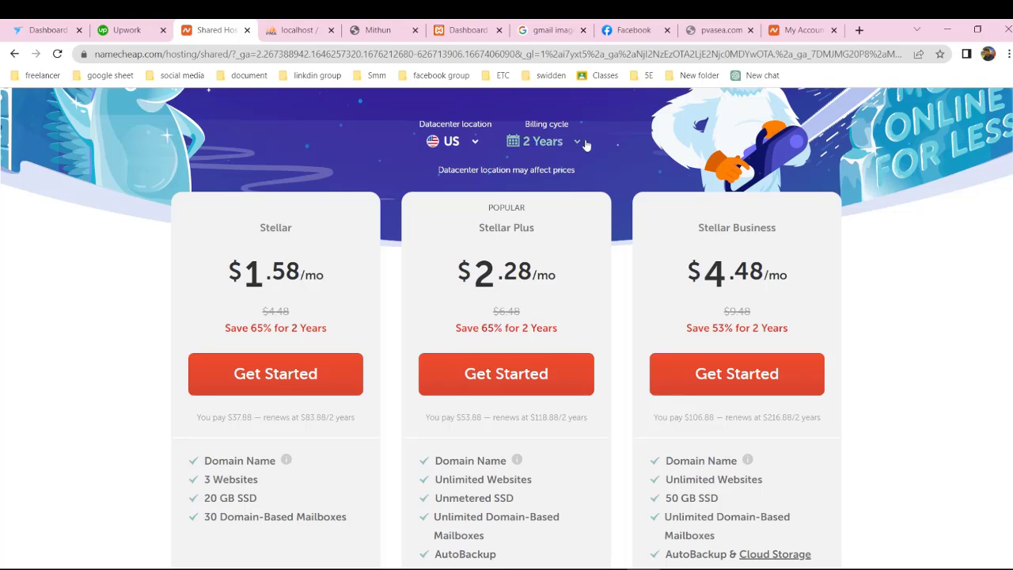
click(277, 380)
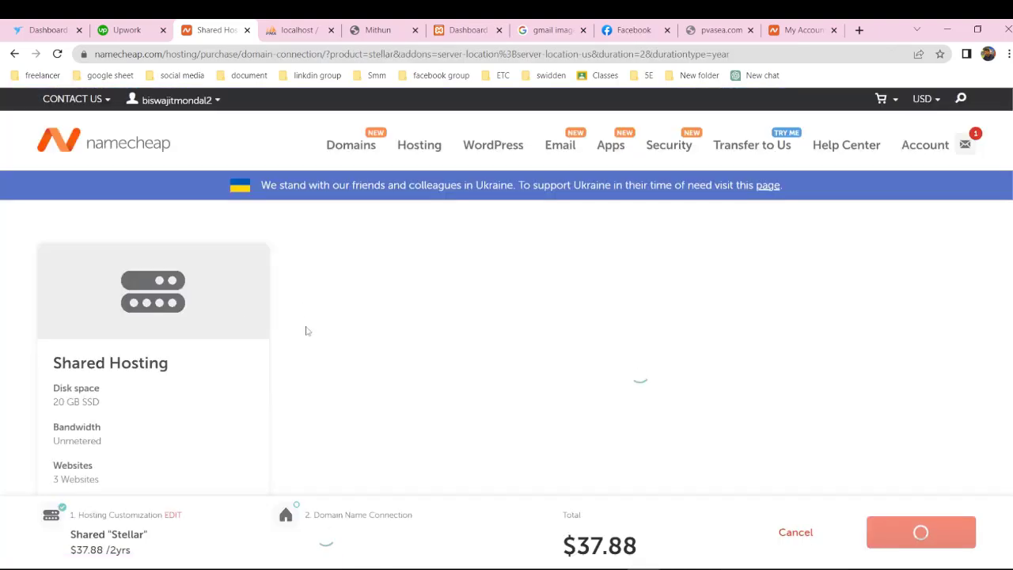
Connect the existing Namecheap domain pvasea.com to the Stellar hosting plan
scroll(236, 368, down, 1)
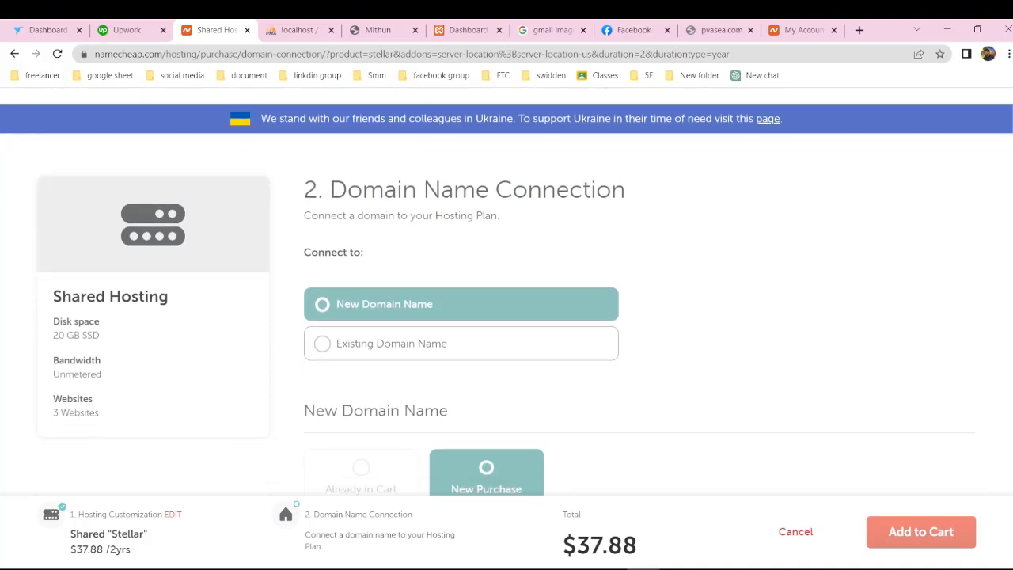
drag(607, 547, 647, 546)
scroll(602, 393, down, 2)
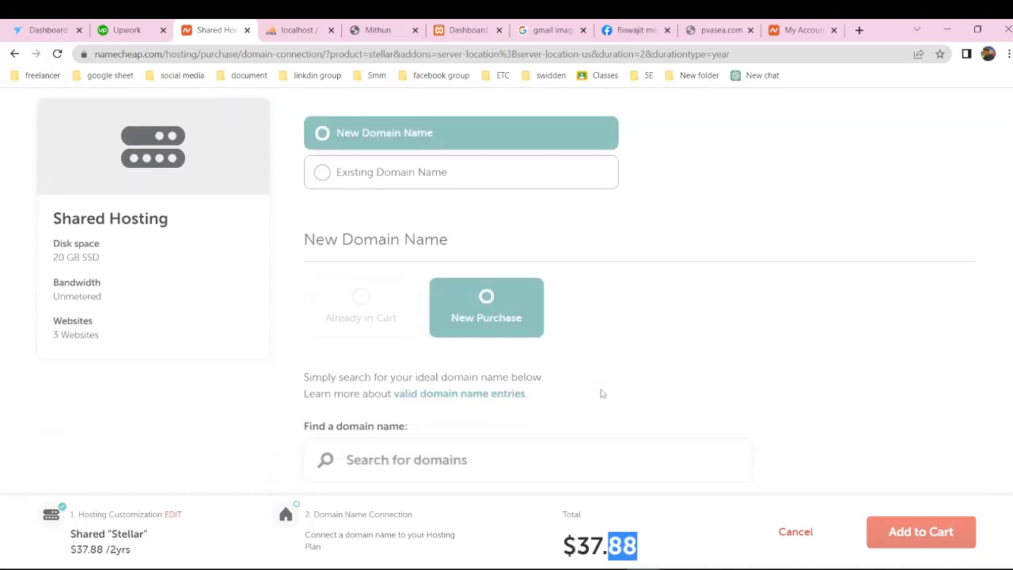
scroll(599, 389, up, 2)
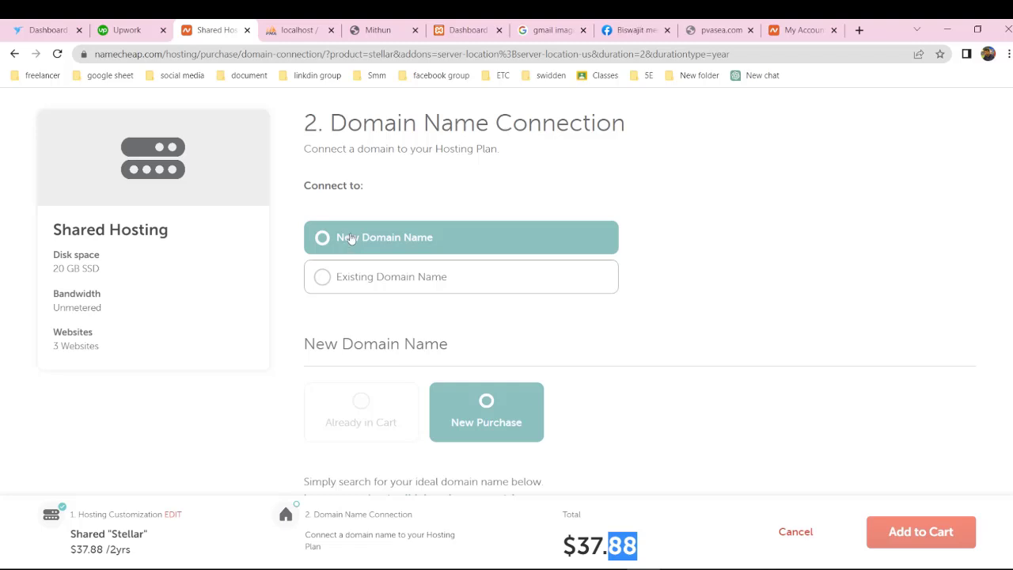
scroll(351, 238, down, 2)
click(390, 441)
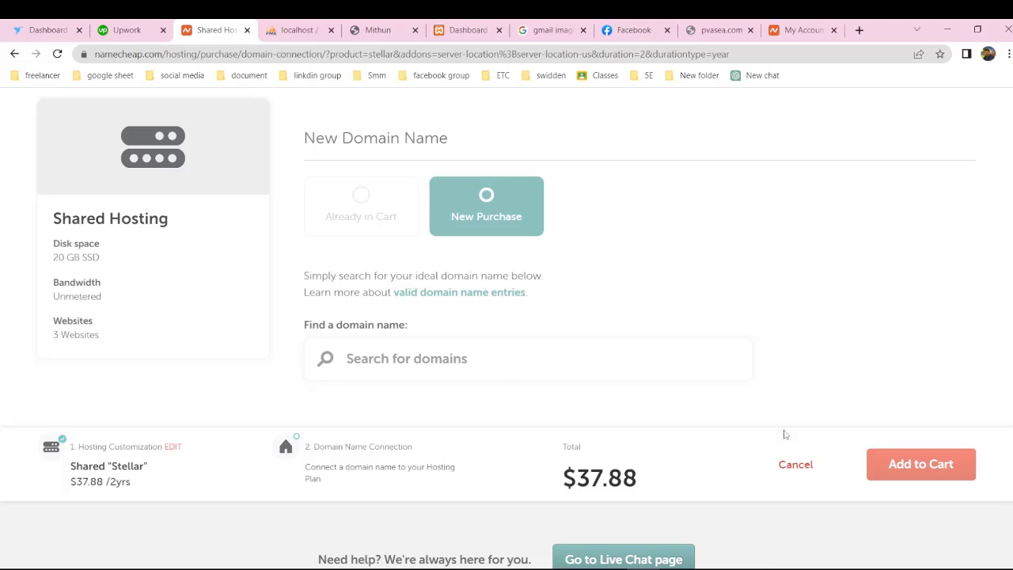
scroll(626, 293, up, 3)
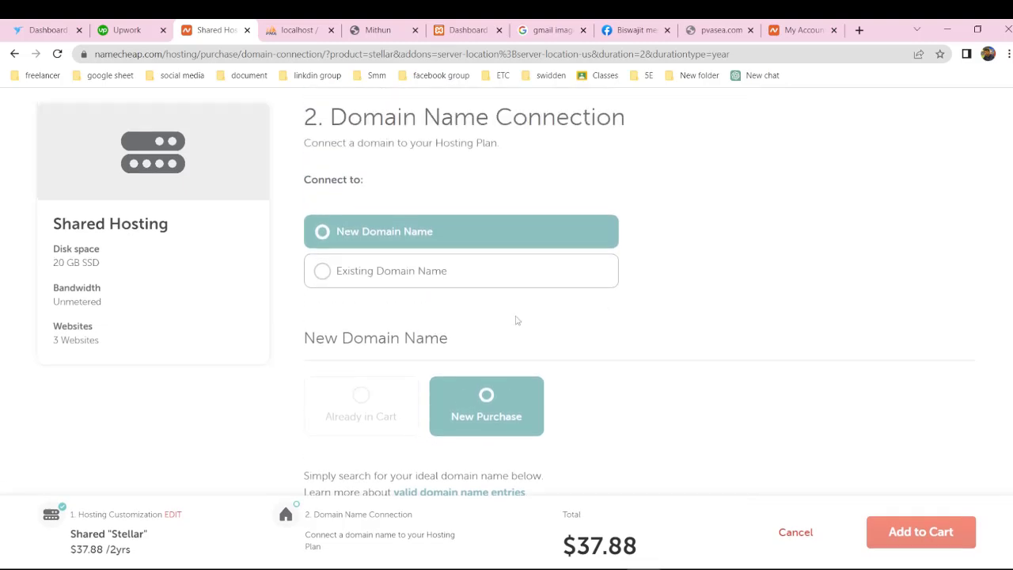
click(322, 273)
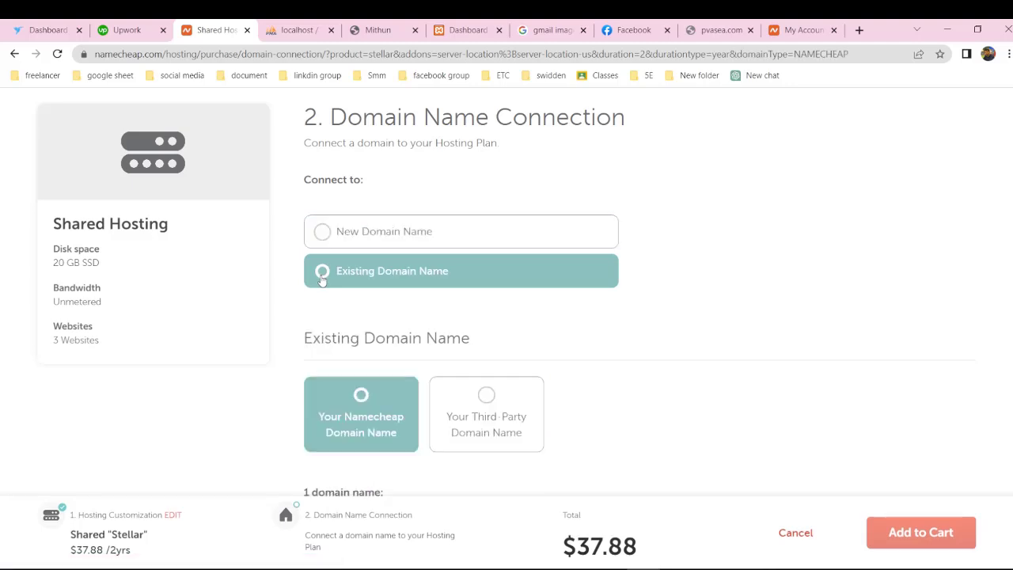
scroll(325, 287, down, 2)
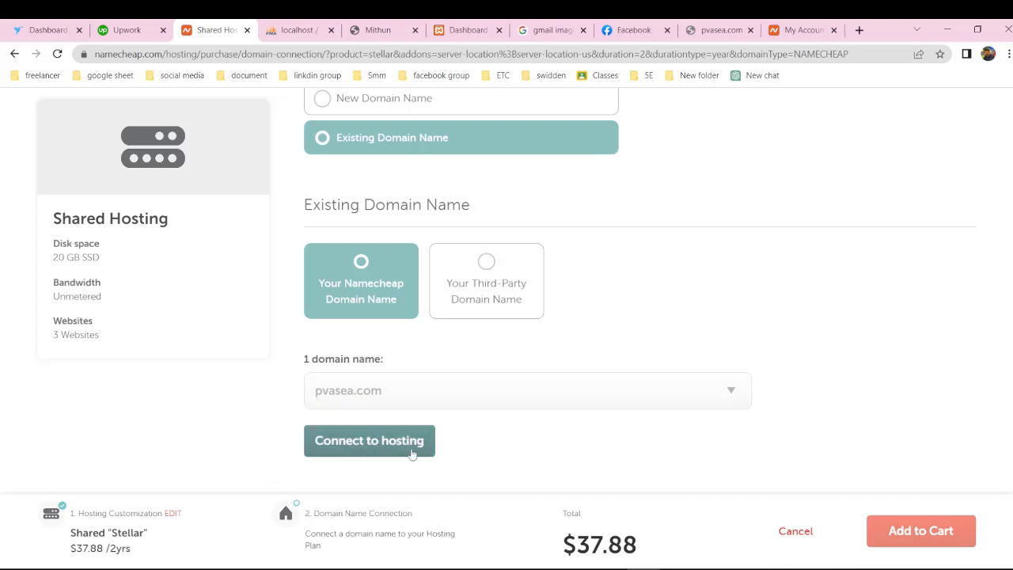
click(372, 449)
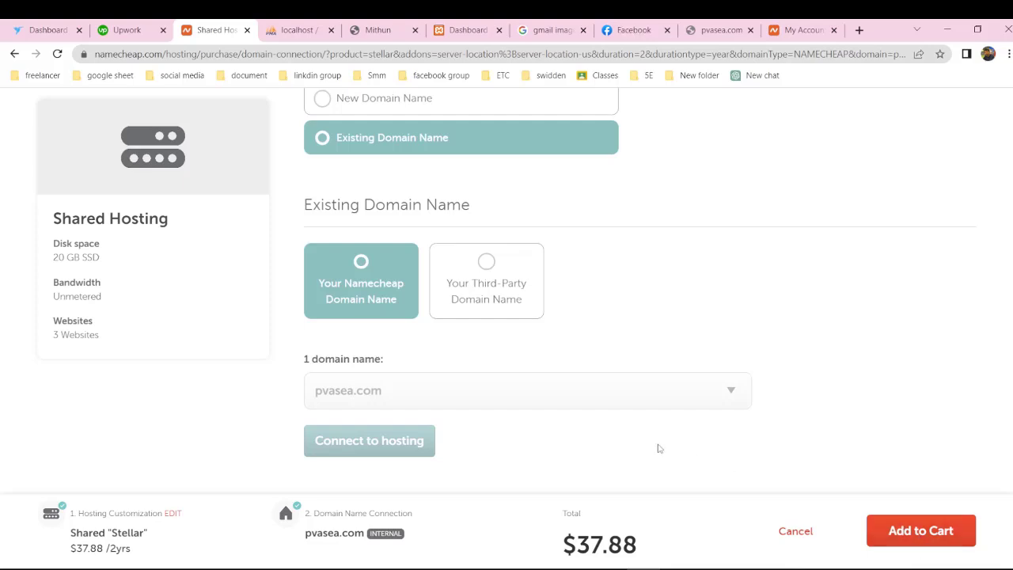
scroll(414, 417, up, 1)
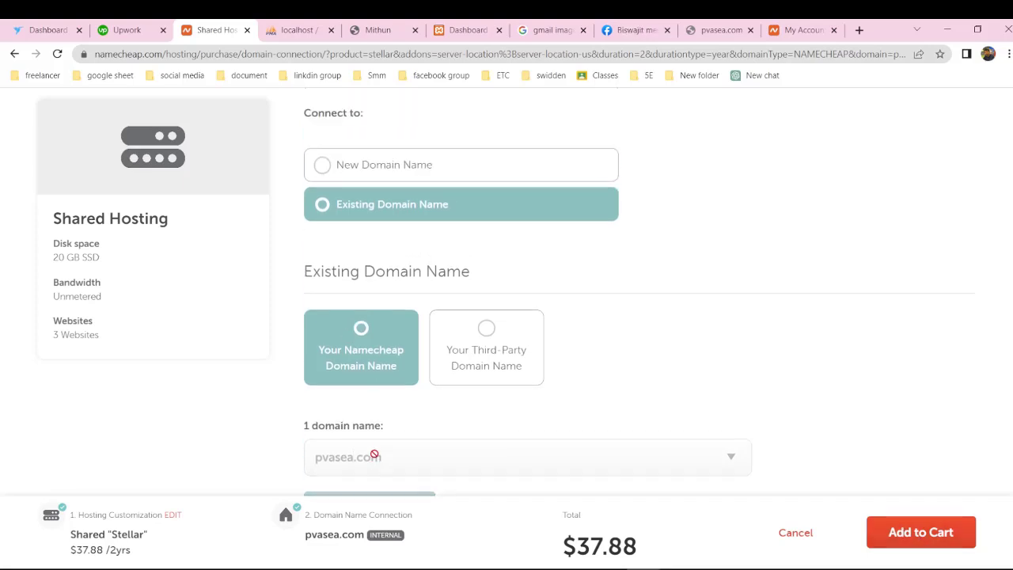
scroll(373, 451, down, 2)
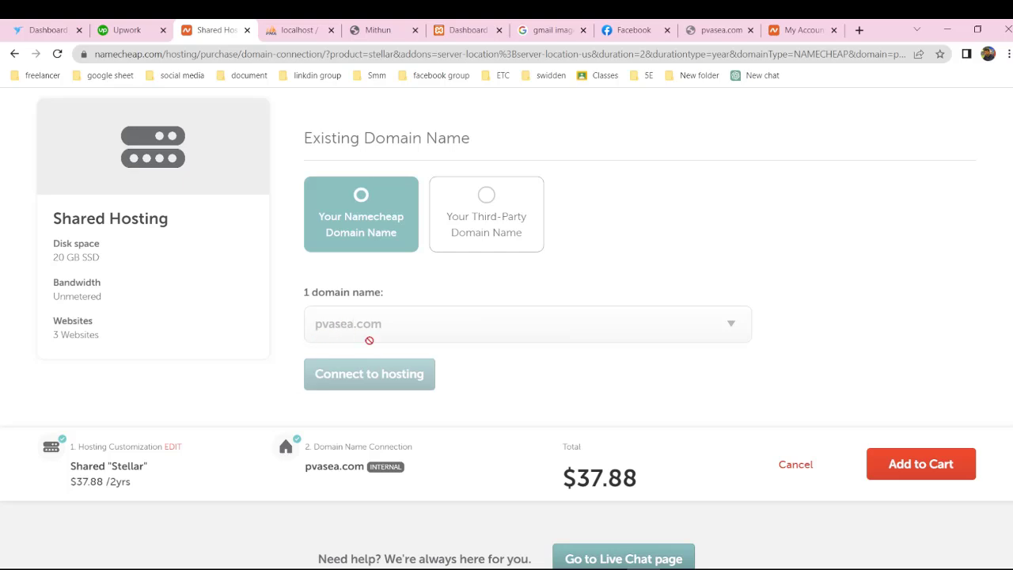
Add the Stellar hosting plan to the cart and confirm the order to review its checkout details
click(925, 464)
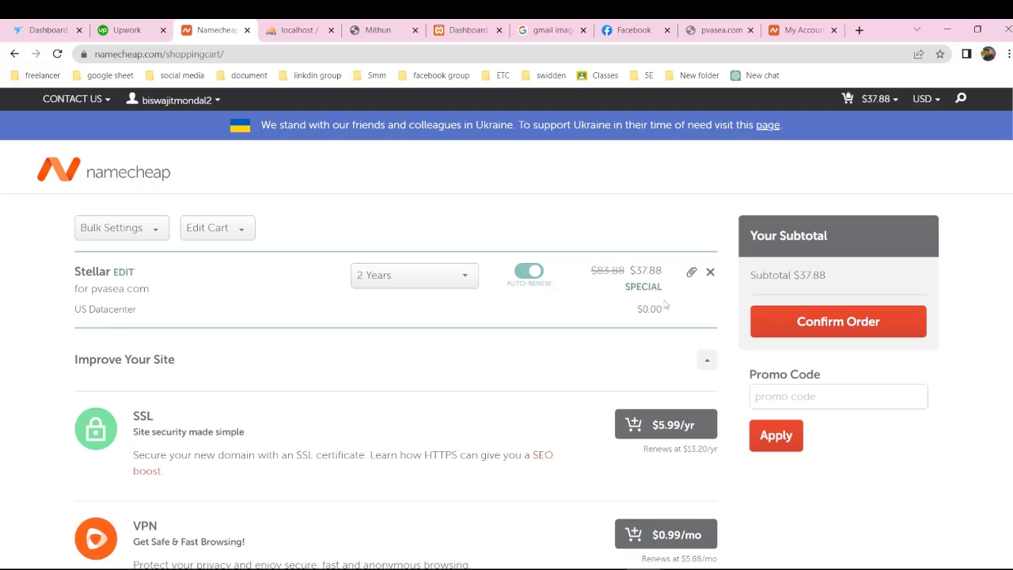
click(850, 322)
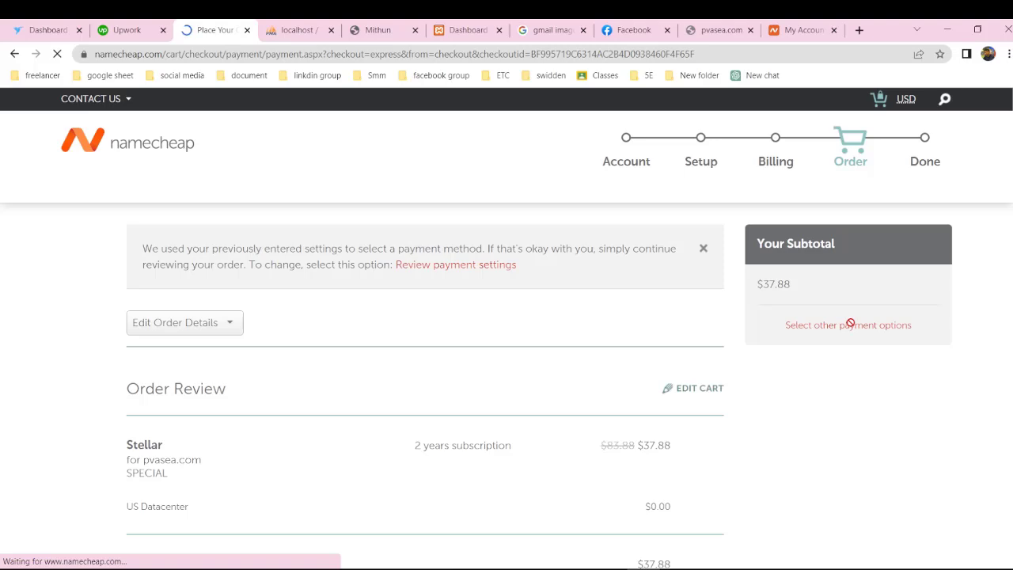
scroll(850, 322, down, 3)
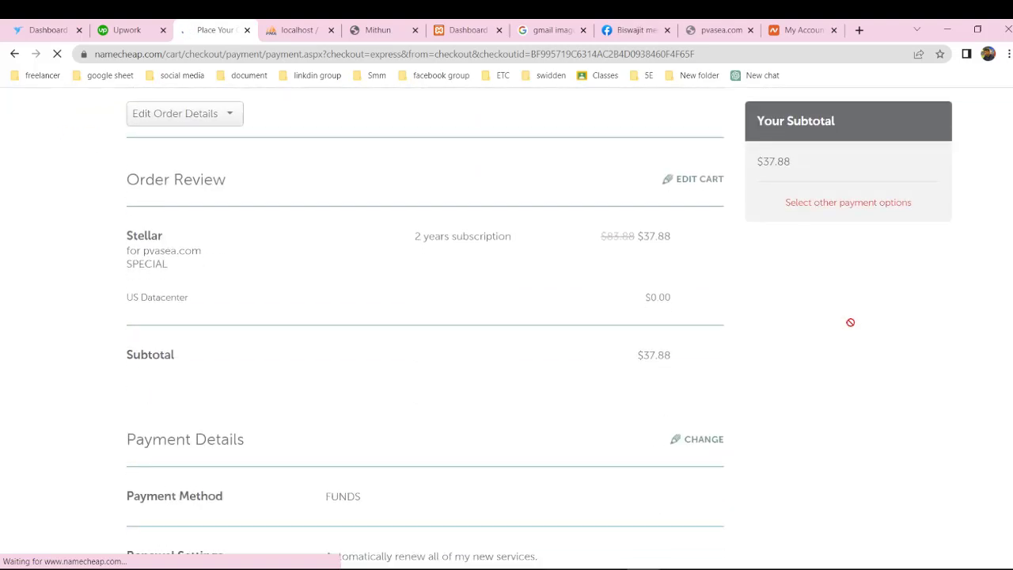
scroll(850, 322, down, 6)
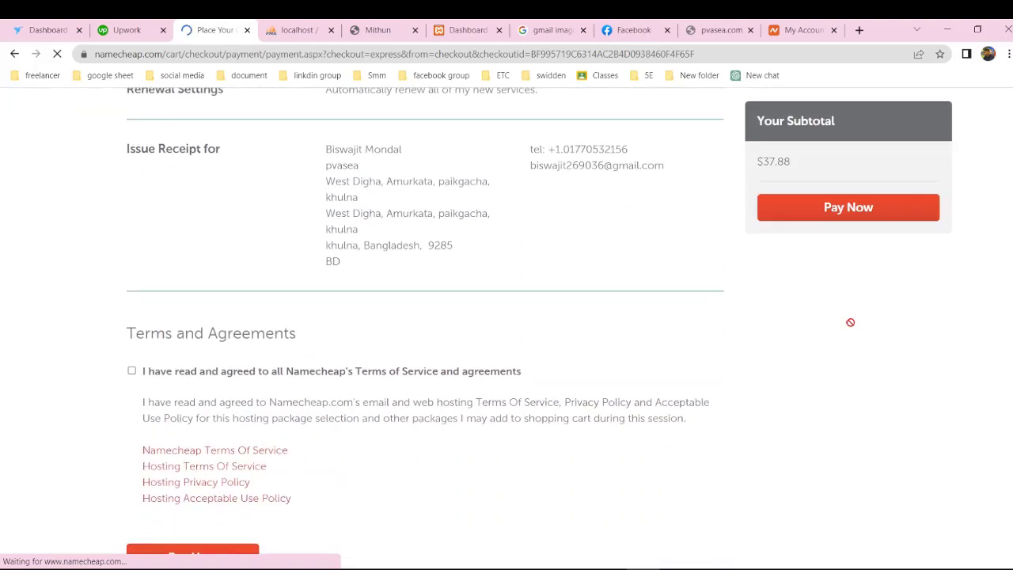
scroll(850, 322, down, 2)
scroll(850, 323, up, 6)
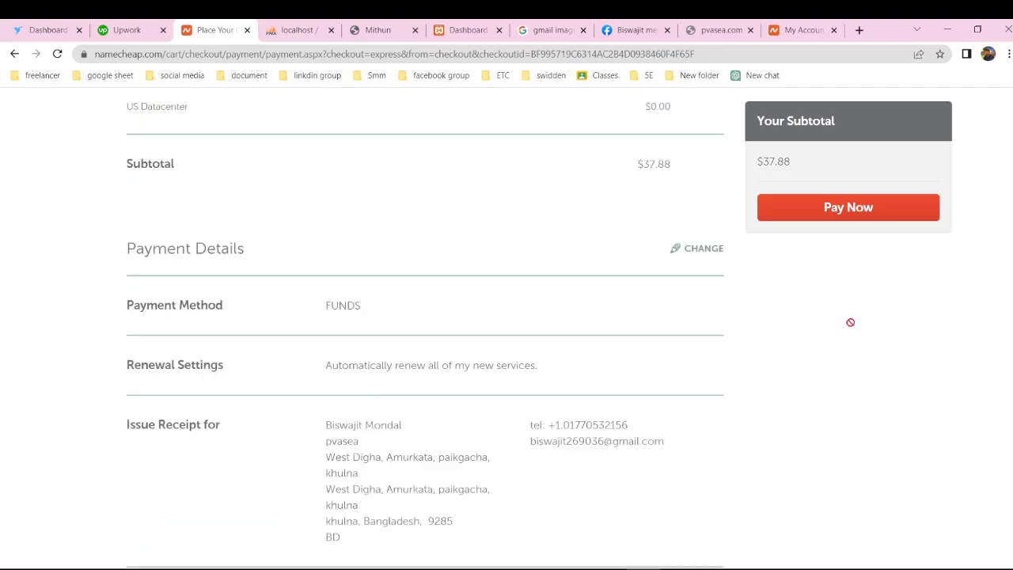
scroll(850, 322, up, 5)
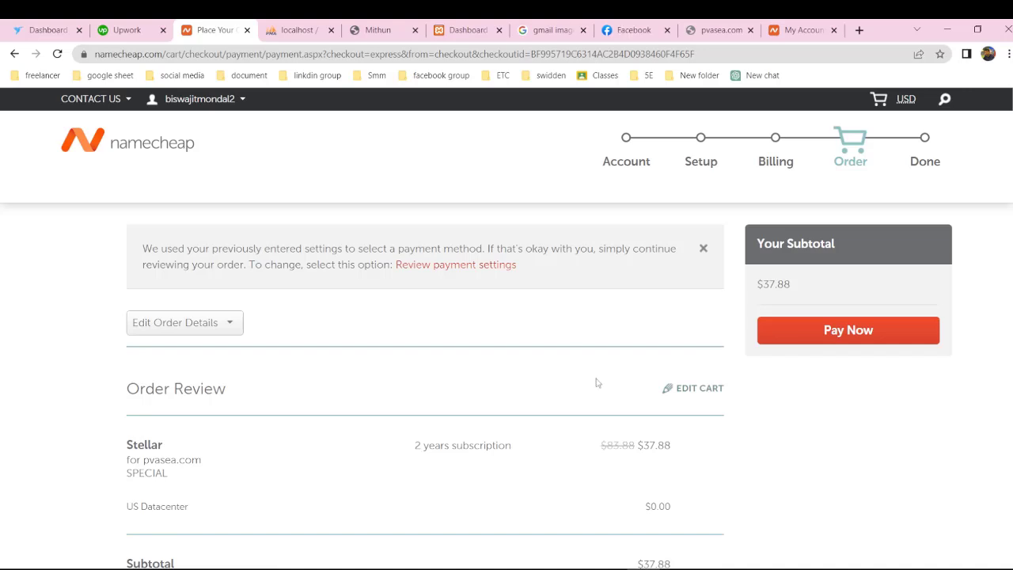
Agree to all of Namecheap's Terms of Service and agreements and pay for the hosting order
click(852, 333)
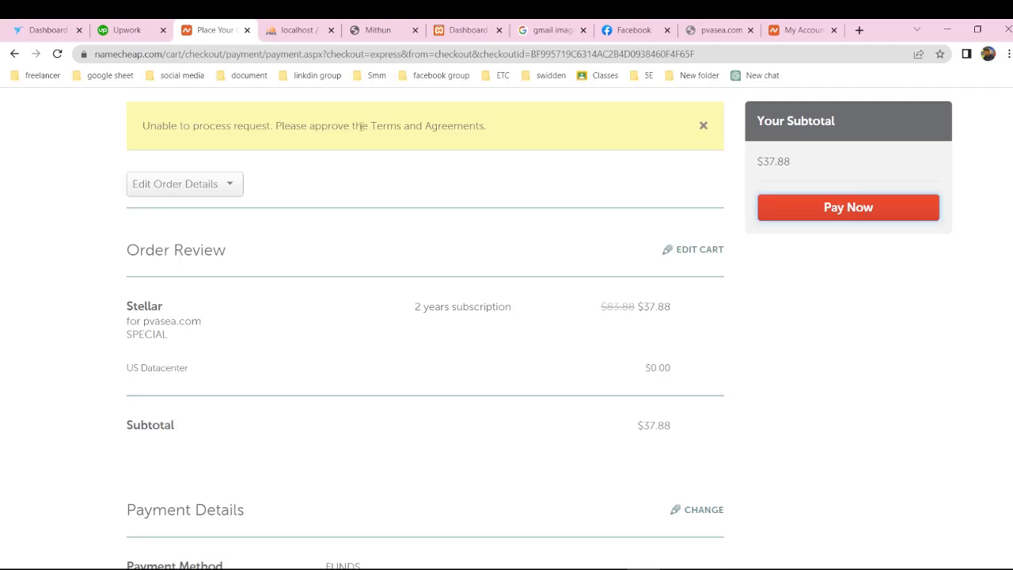
scroll(326, 261, down, 15)
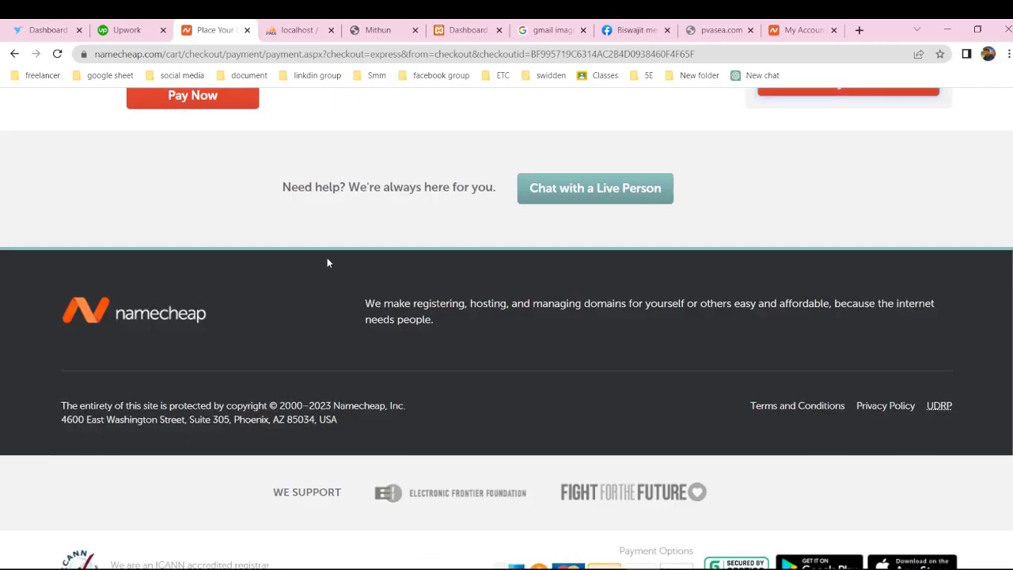
scroll(328, 263, up, 10)
scroll(327, 264, down, 7)
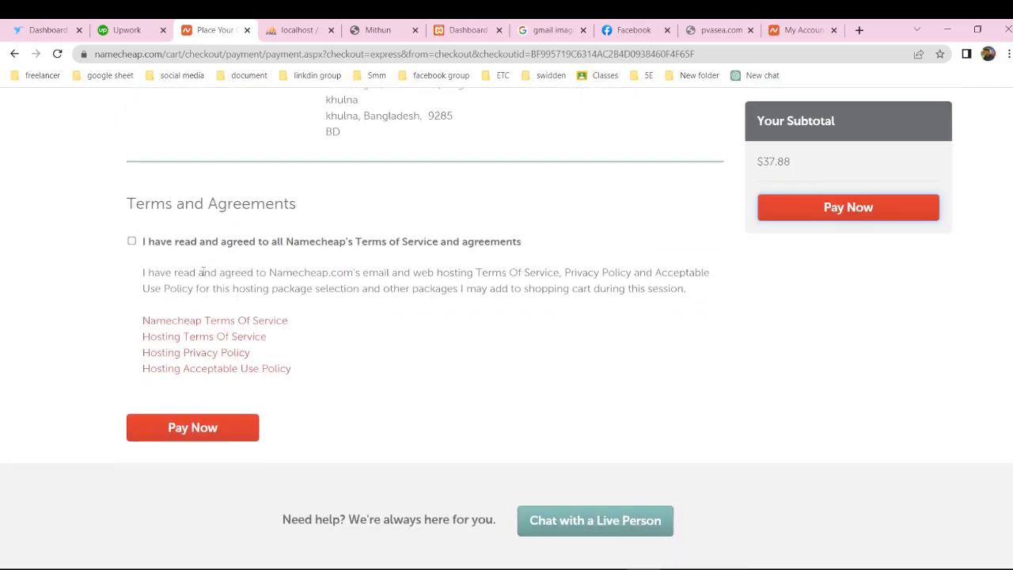
click(131, 242)
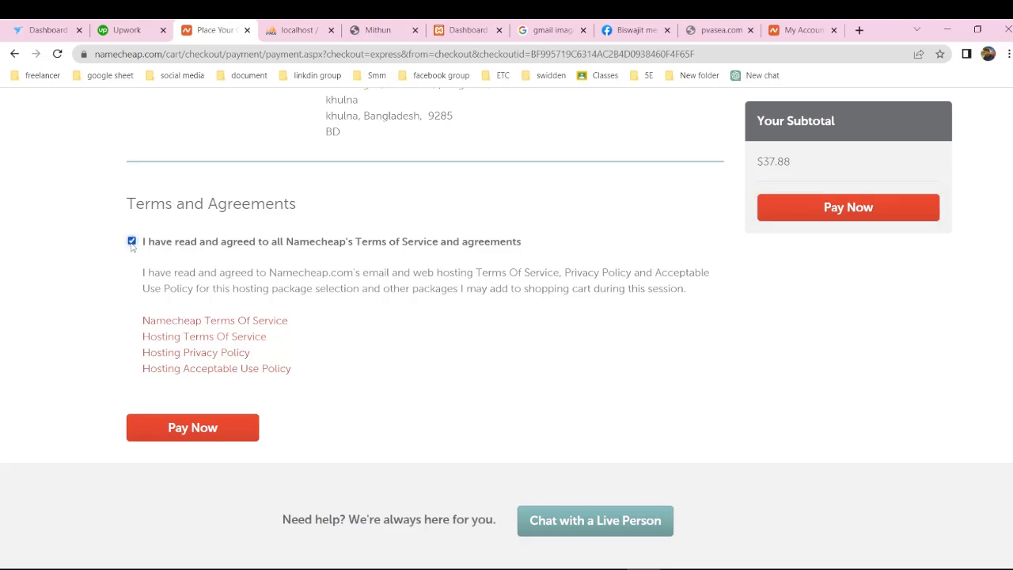
click(851, 210)
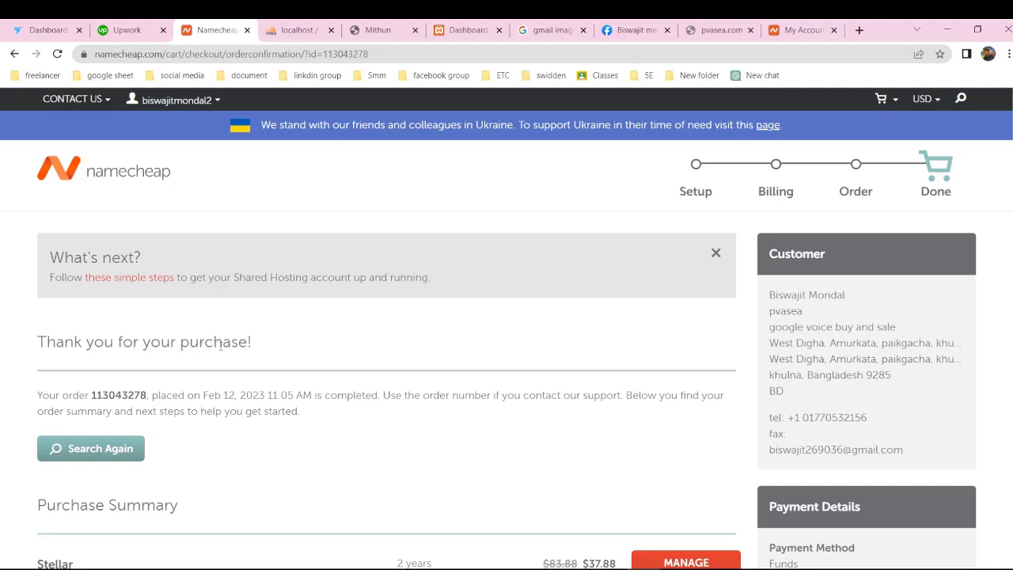
Review the purchase summary and open the management page for the purchased Stellar plan
scroll(220, 346, down, 1)
scroll(222, 345, down, 2)
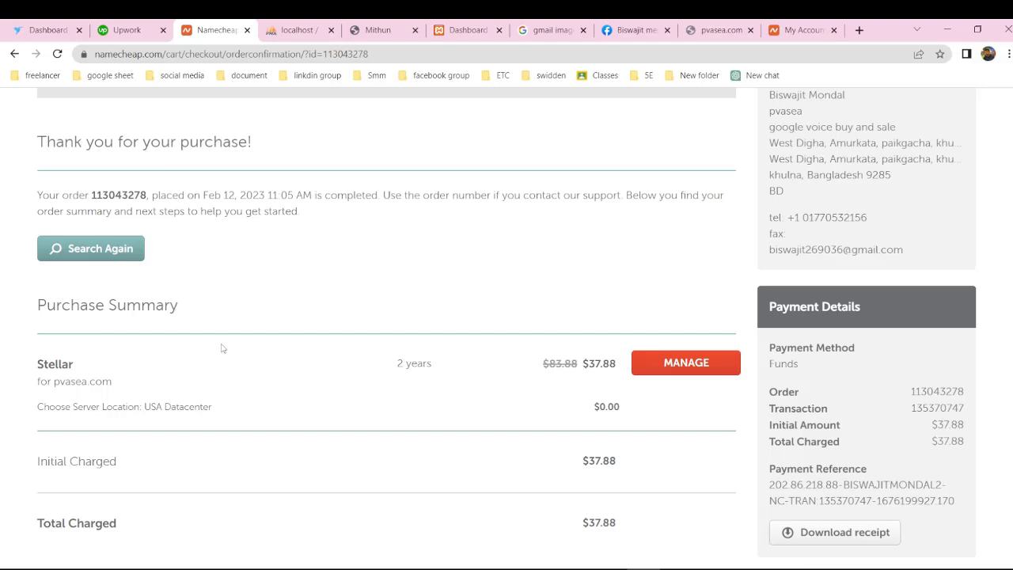
scroll(221, 348, down, 1)
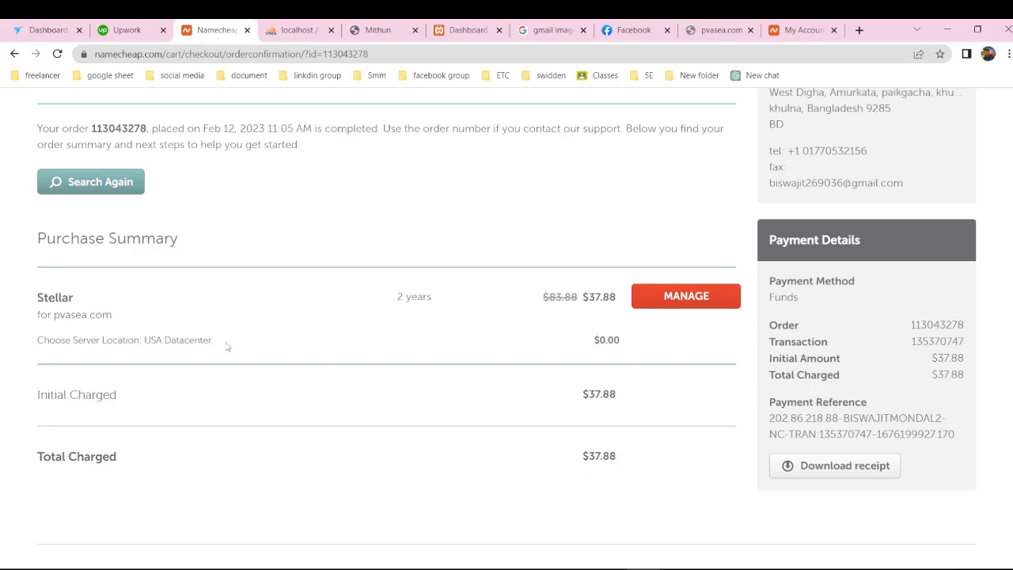
click(687, 301)
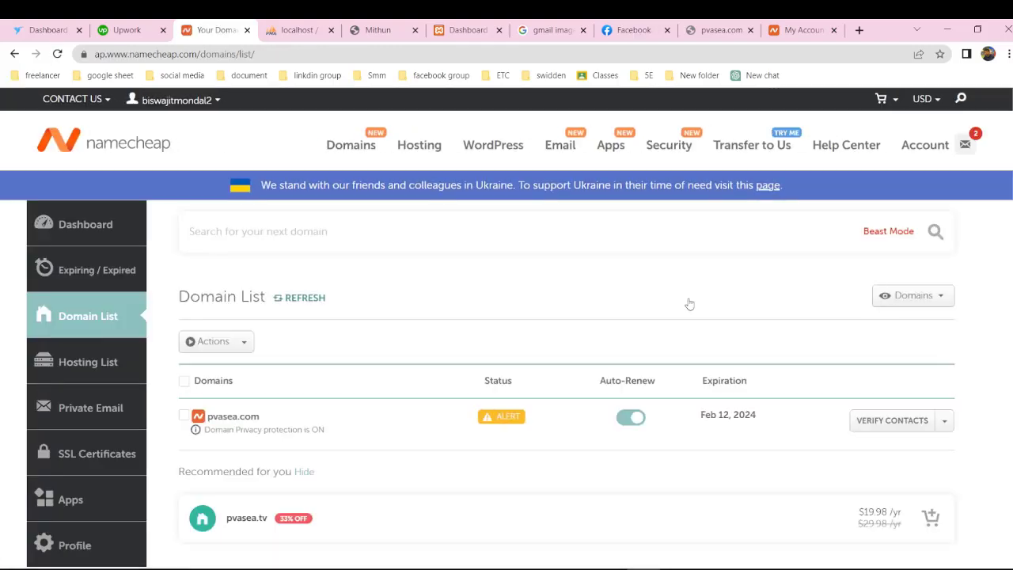
scroll(690, 304, down, 2)
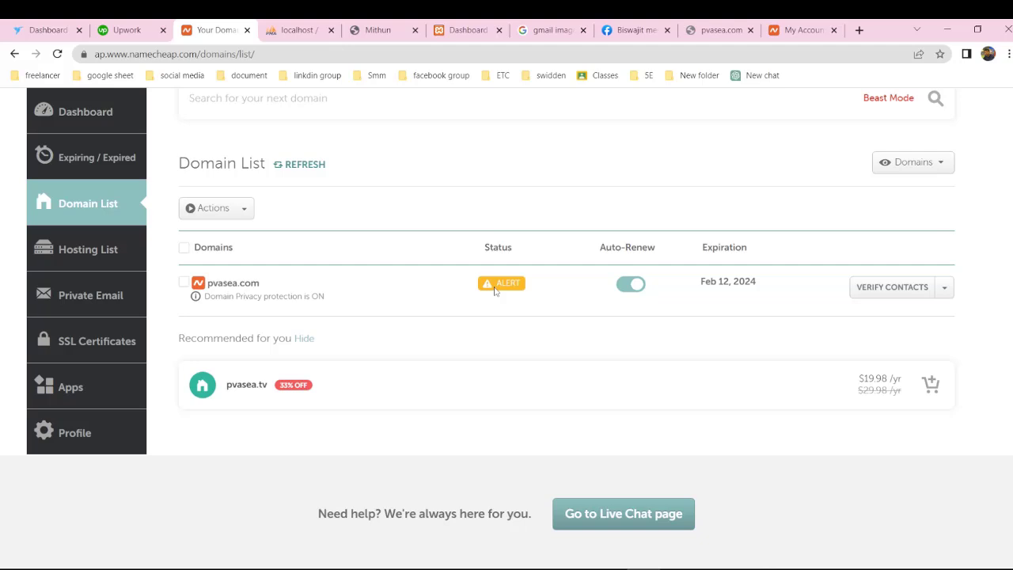
Examine the status and available actions of pvasea.com in the domain list, and reload the page to recheck them
scroll(498, 291, up, 2)
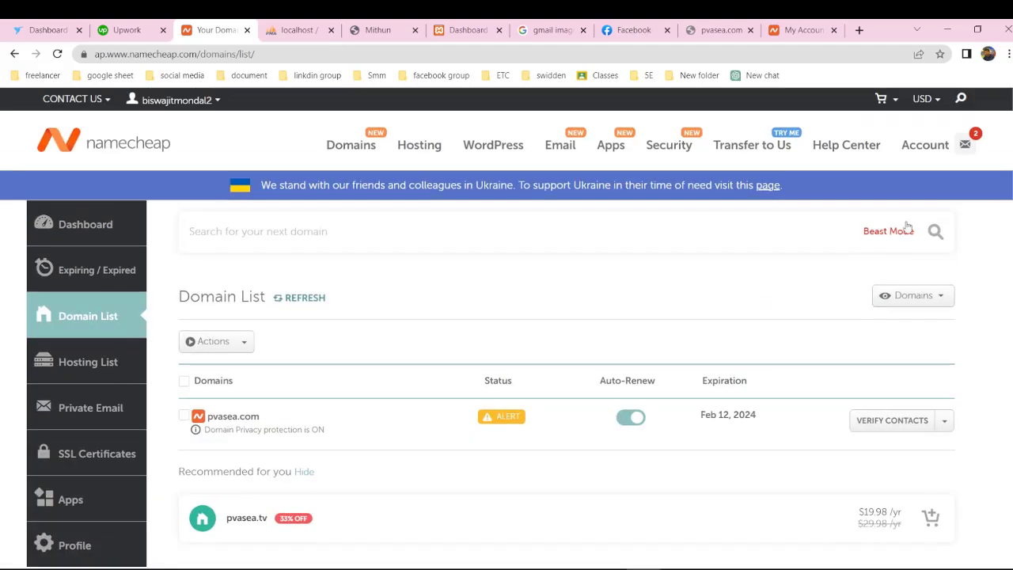
mouse_move(963, 145)
scroll(407, 306, down, 1)
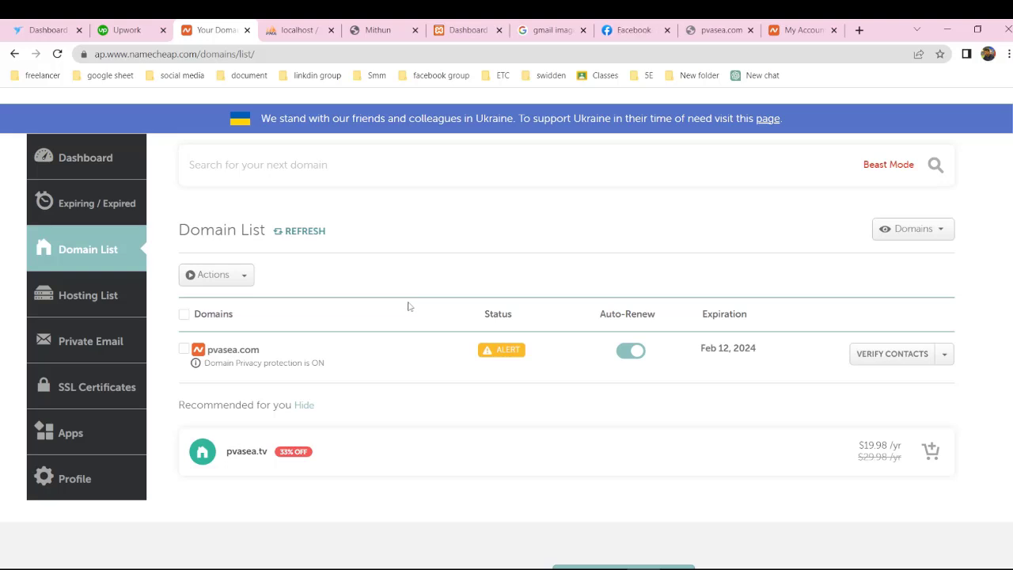
click(946, 356)
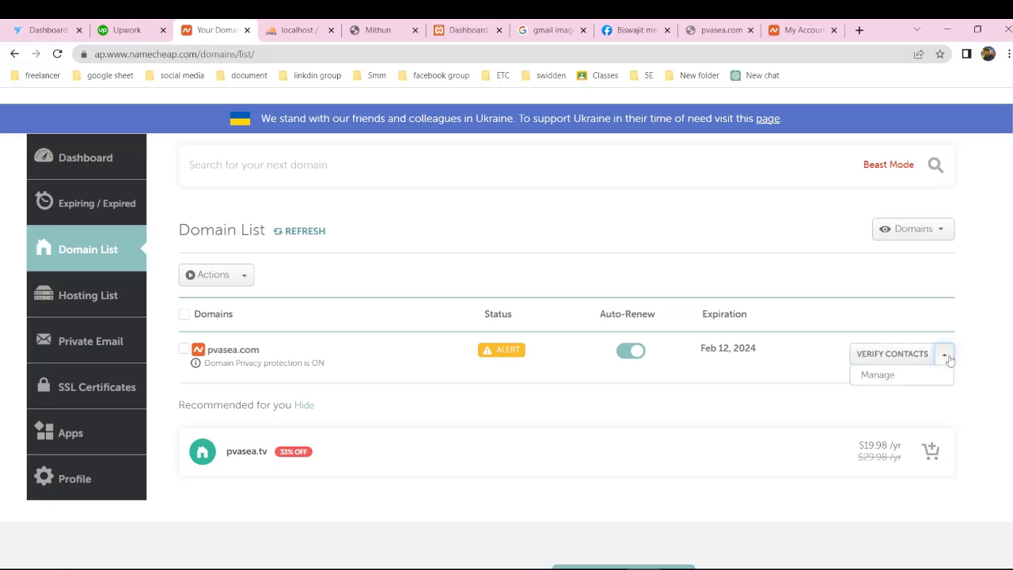
click(946, 356)
scroll(410, 406, down, 2)
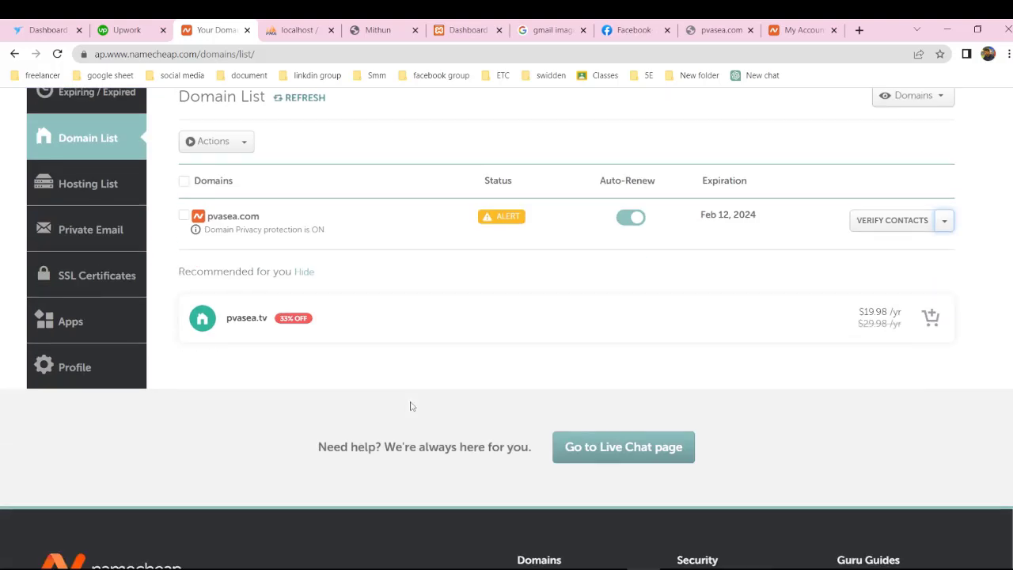
scroll(410, 405, up, 1)
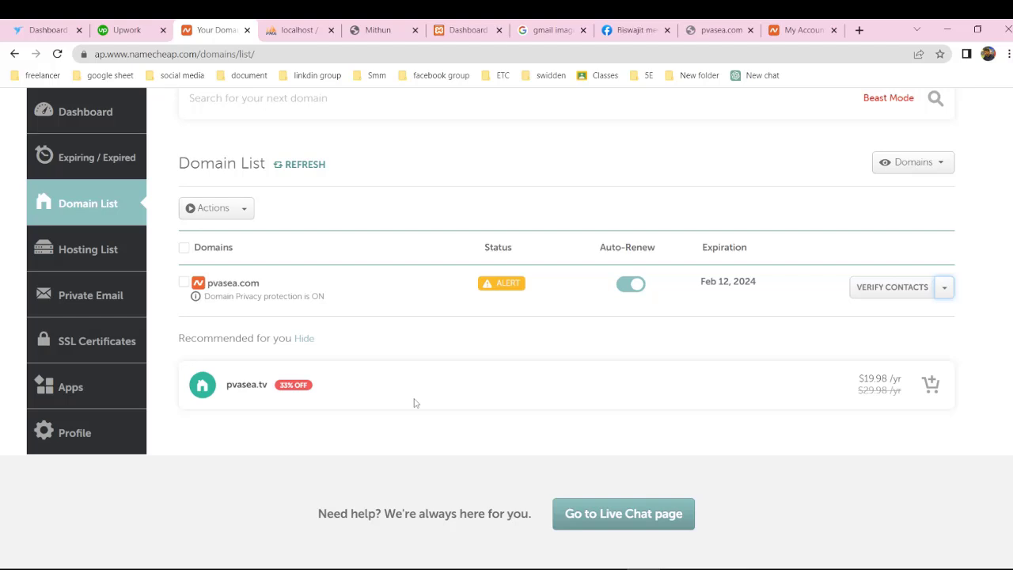
click(57, 53)
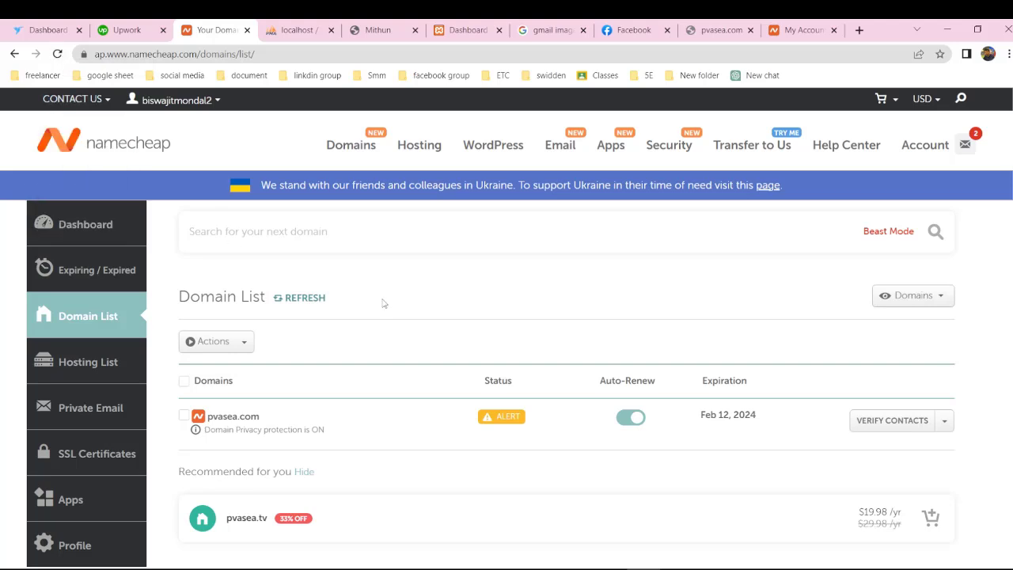
scroll(383, 300, down, 2)
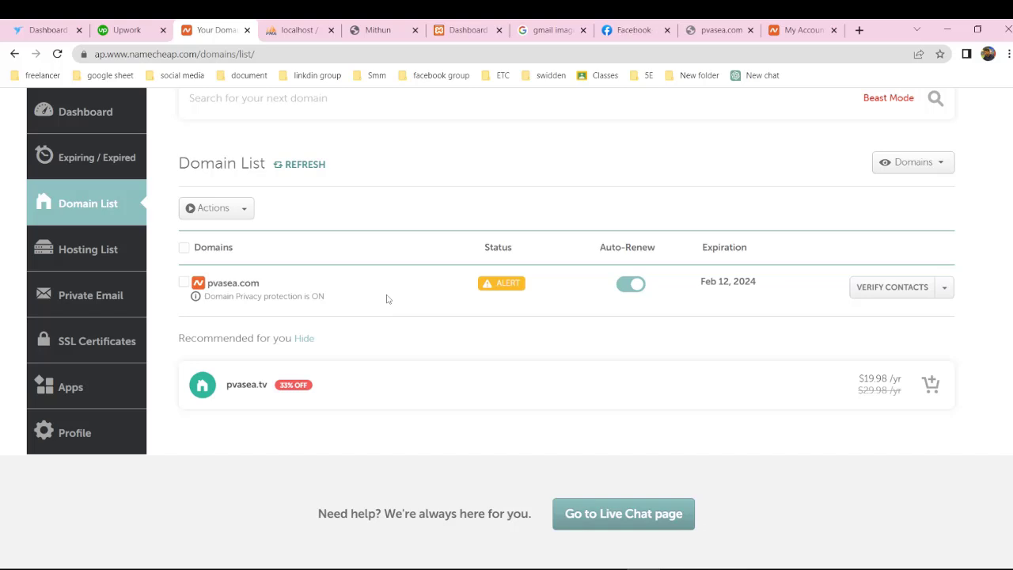
scroll(387, 298, up, 2)
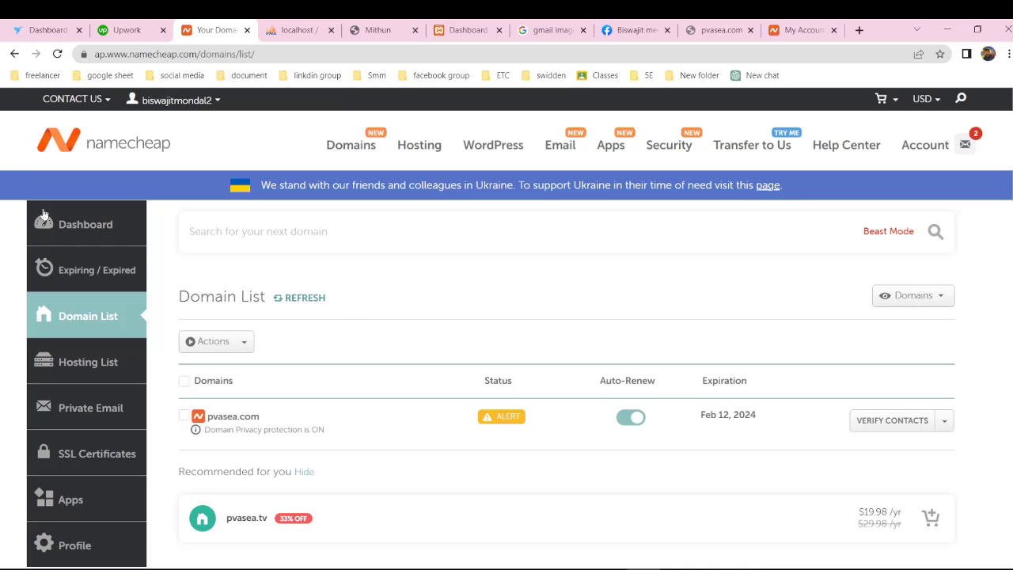
Open the domain management page of pvasea.com from the account dashboard and review its status, privacy, nameserver and redirect settings
click(88, 228)
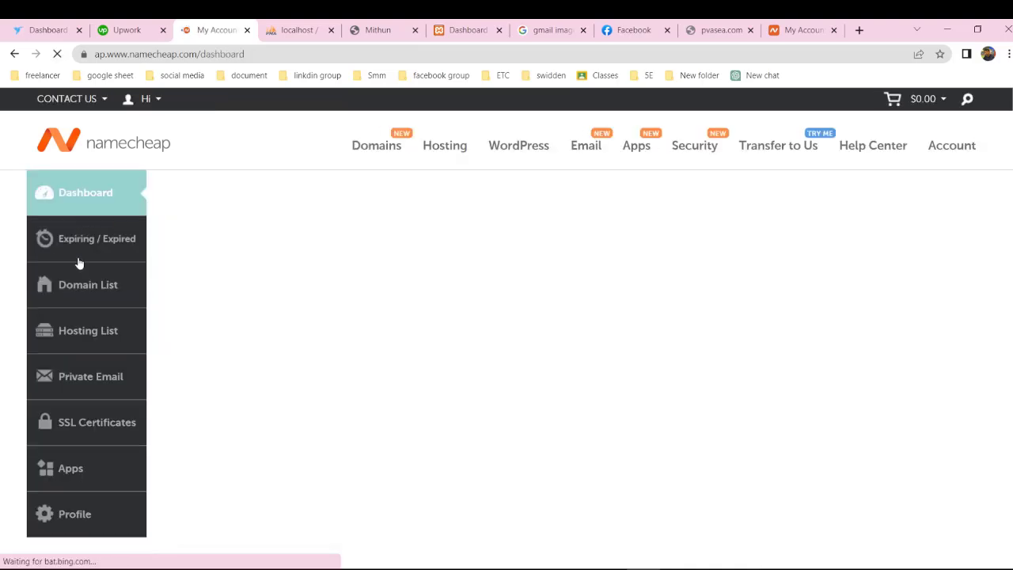
scroll(512, 418, down, 3)
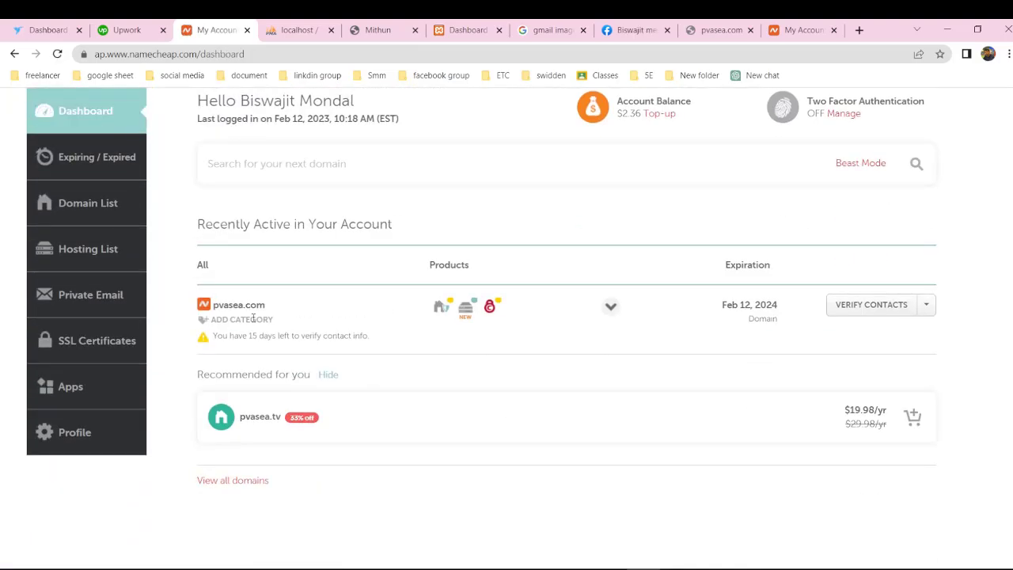
click(928, 311)
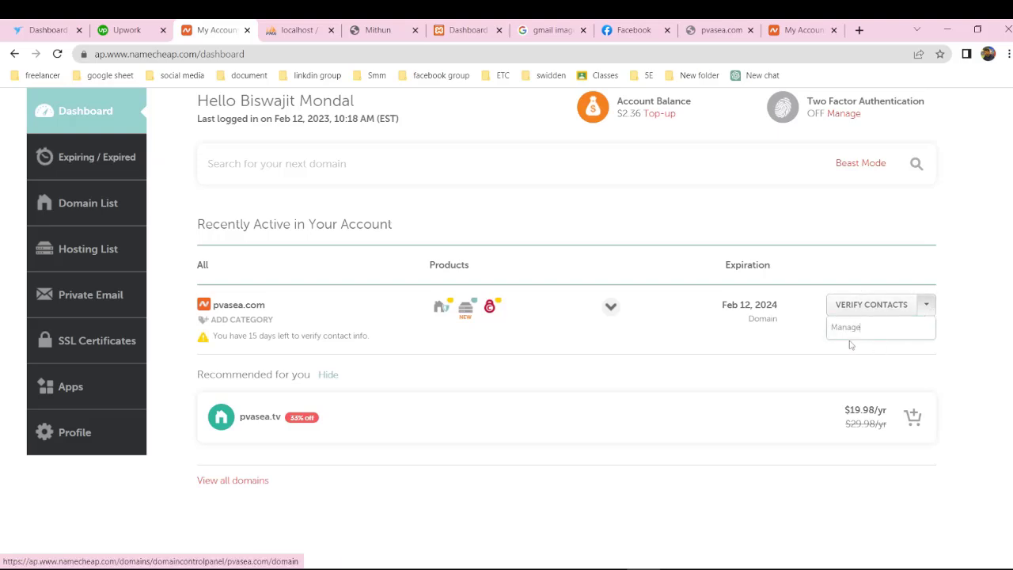
click(850, 341)
click(925, 311)
click(848, 328)
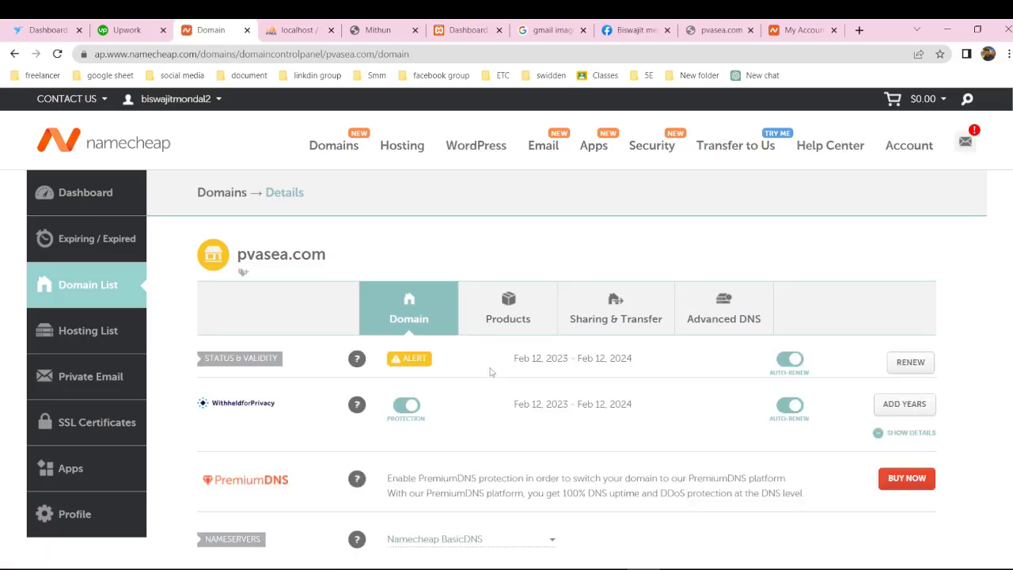
scroll(490, 372, down, 2)
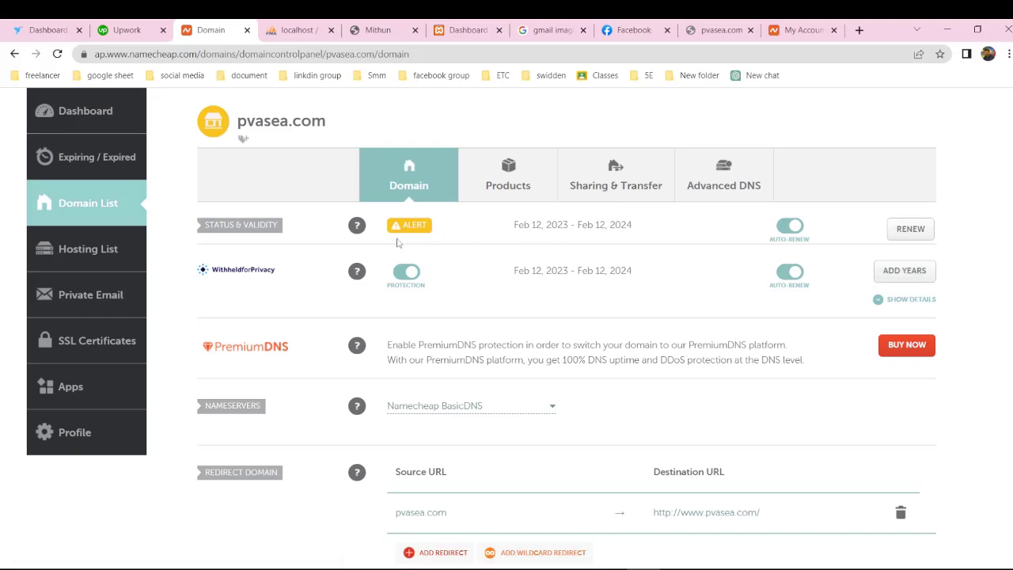
scroll(430, 404, down, 1)
scroll(430, 405, up, 3)
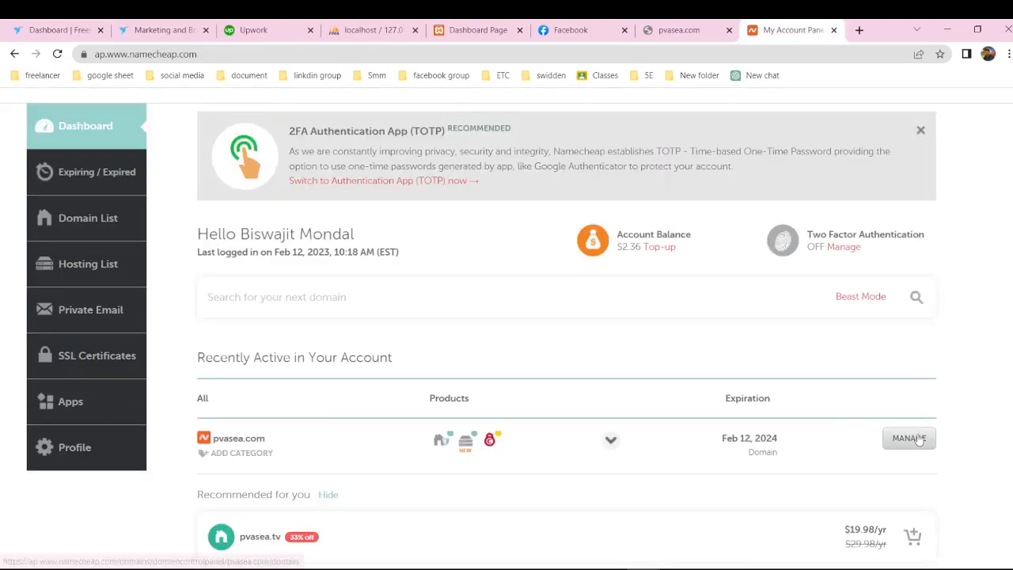
Reopen the management page of pvasea.com from the dashboard and check the domain's status and validity
click(918, 440)
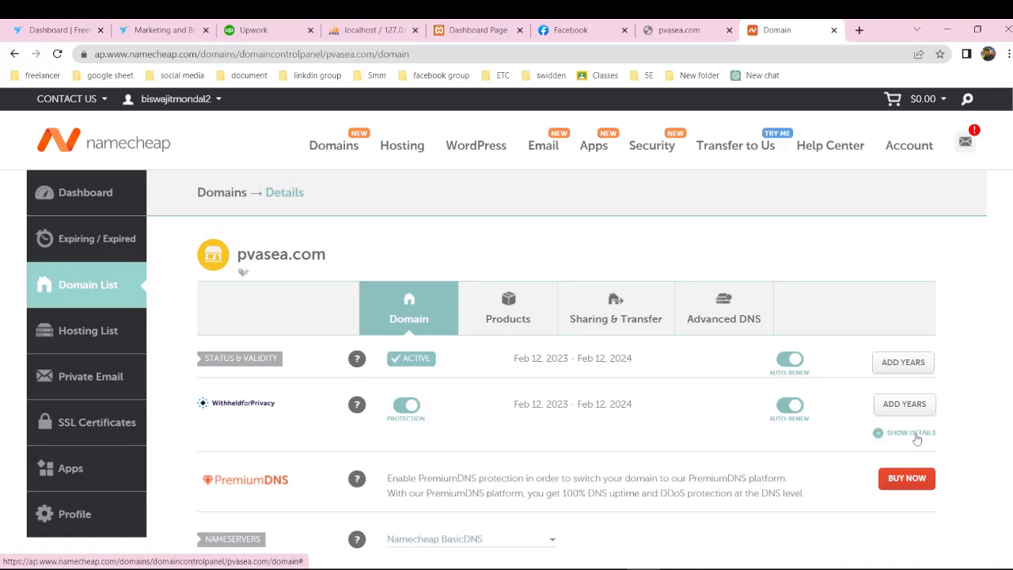
scroll(916, 440, down, 2)
scroll(578, 371, up, 1)
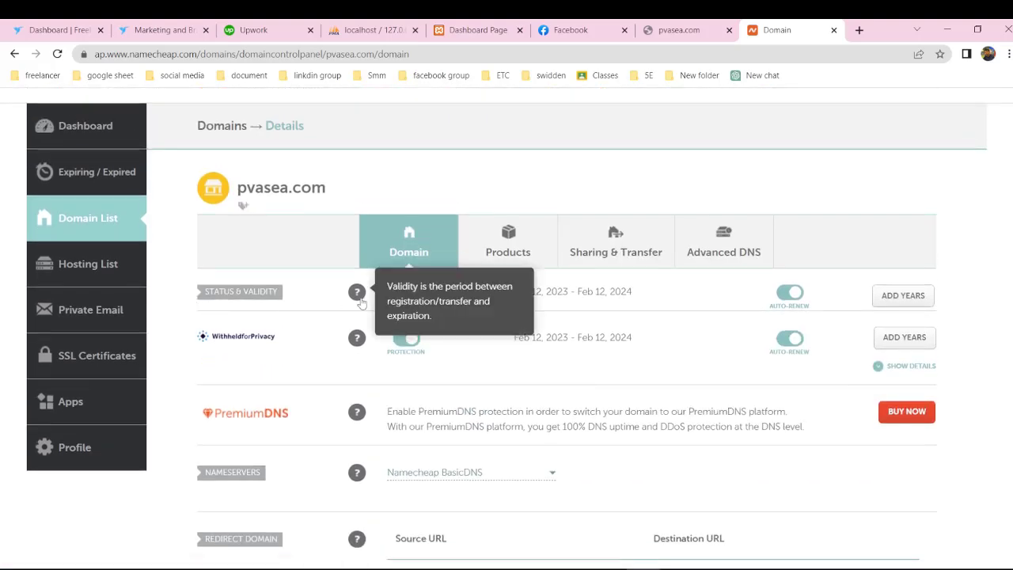
mouse_move(373, 309)
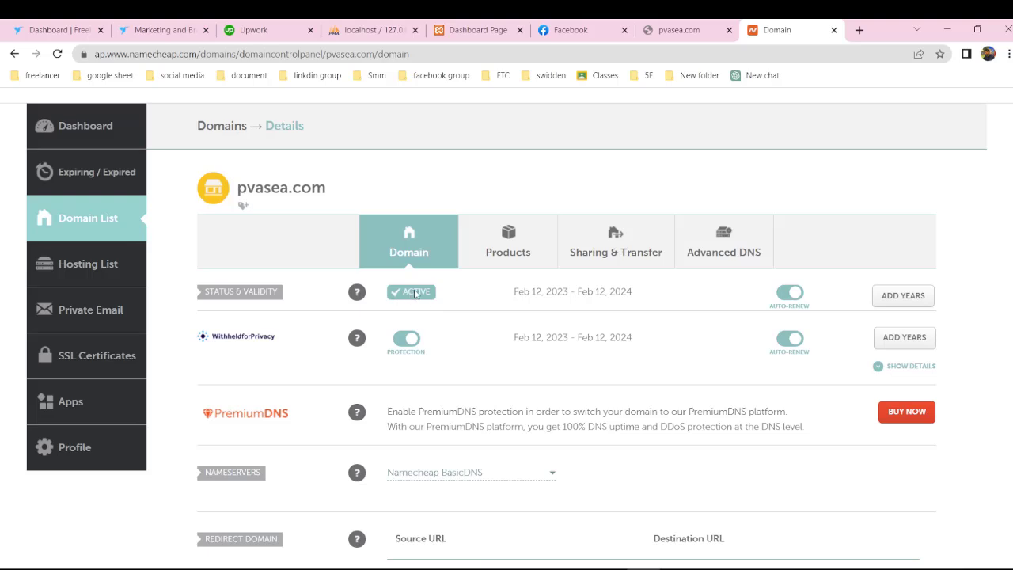
Return to the dashboard, expand the products of pvasea.com to review them, and open the PositiveSSL certificate's management page
click(14, 54)
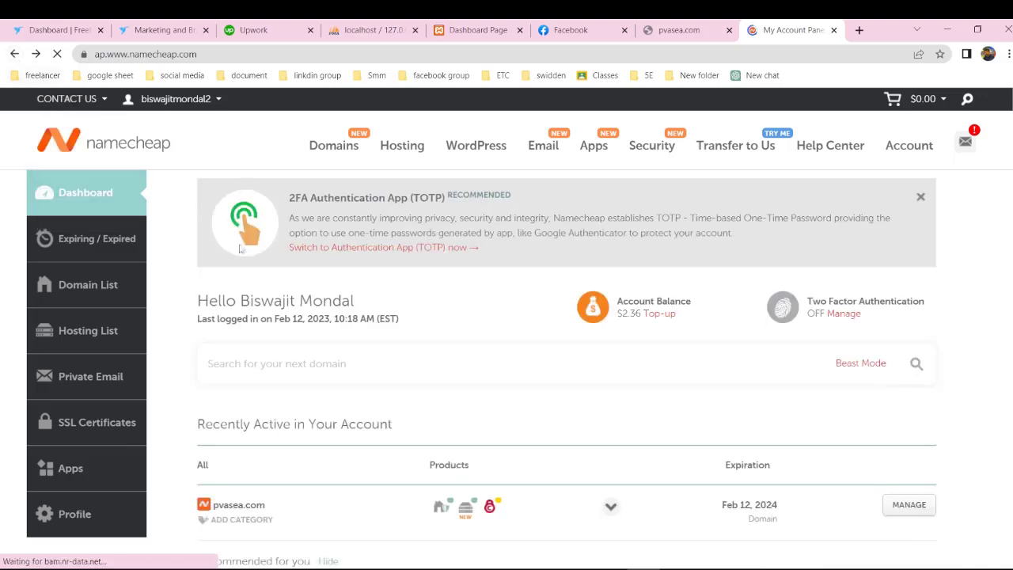
scroll(482, 340, down, 3)
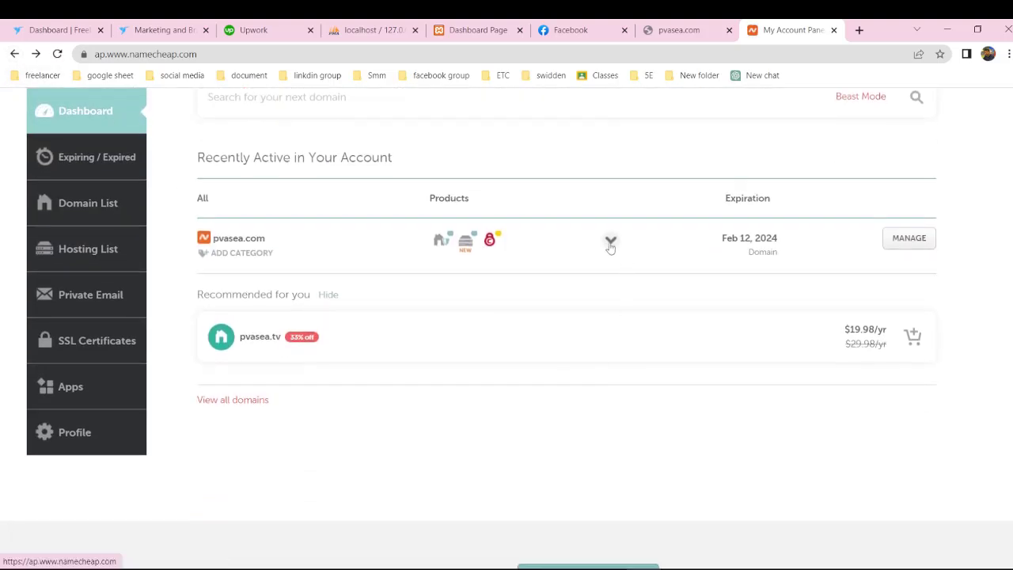
click(611, 242)
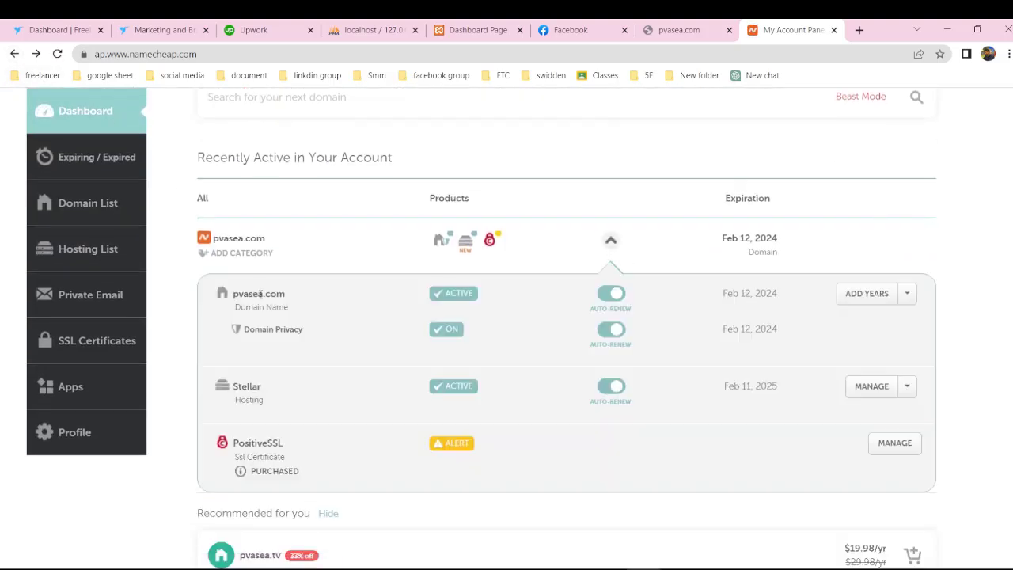
drag(281, 294, 232, 294)
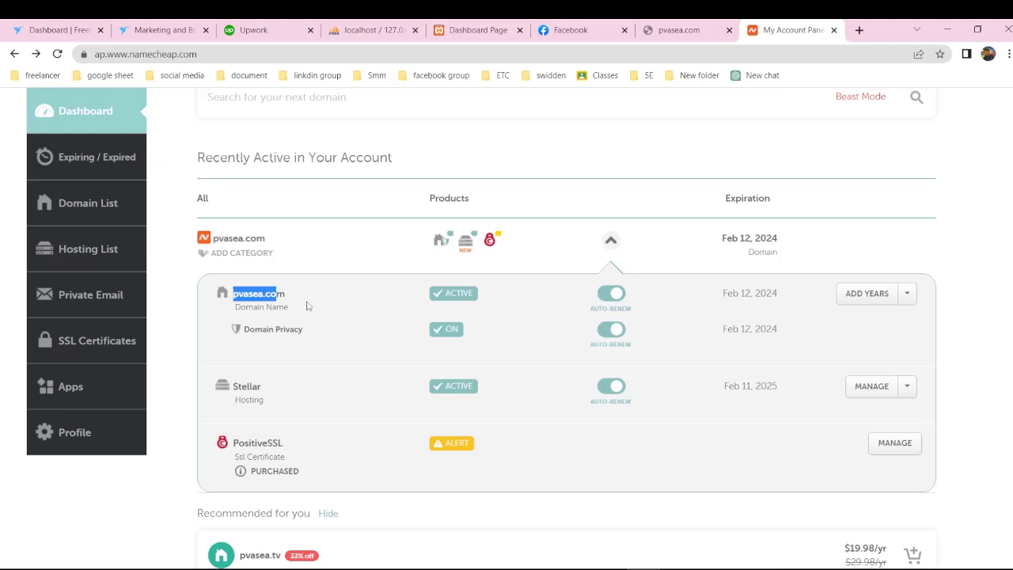
click(377, 318)
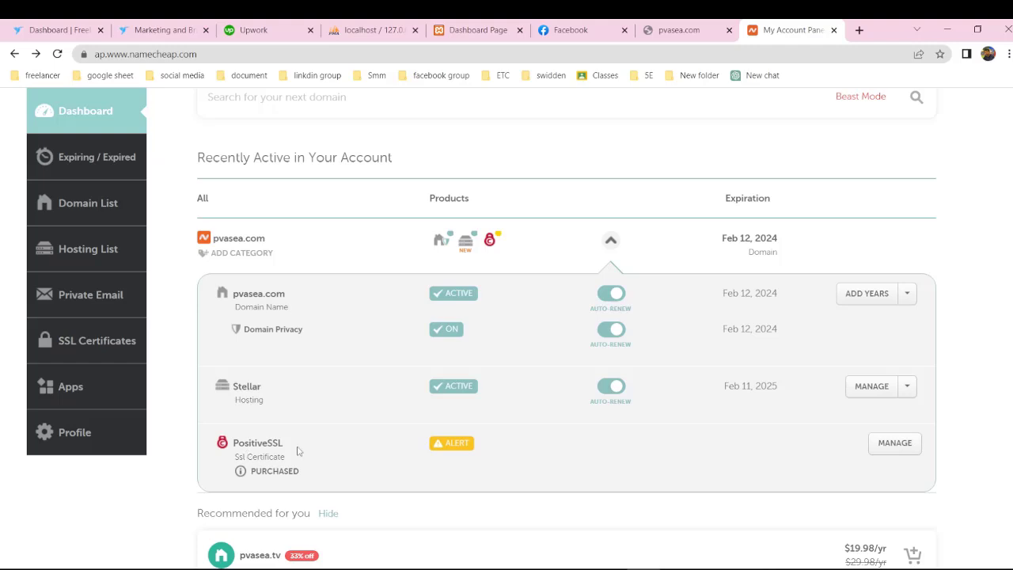
click(908, 450)
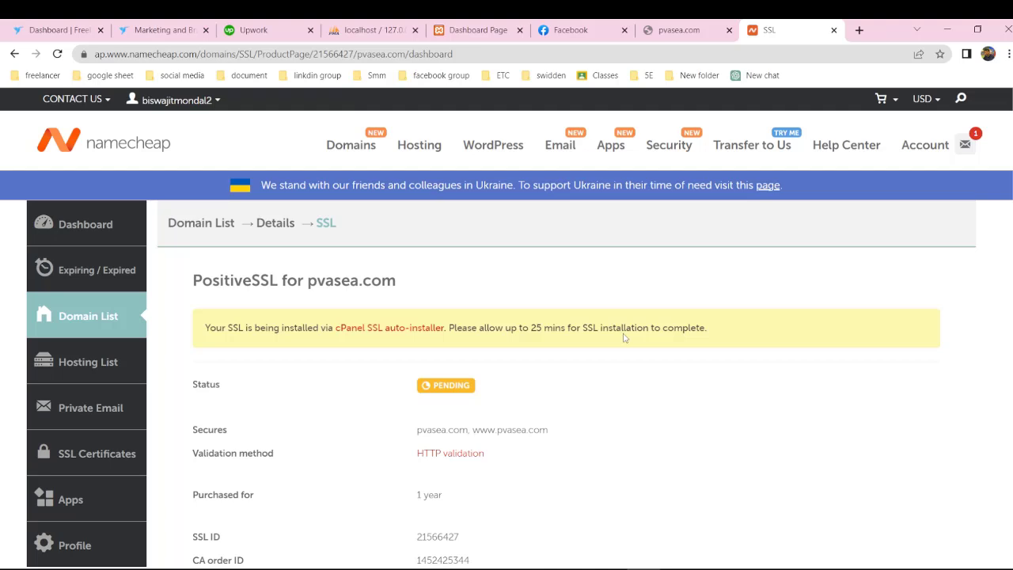
Open the hosting list and launch cPanel for the pvasea.com Stellar subscription in its own browser tab
click(66, 365)
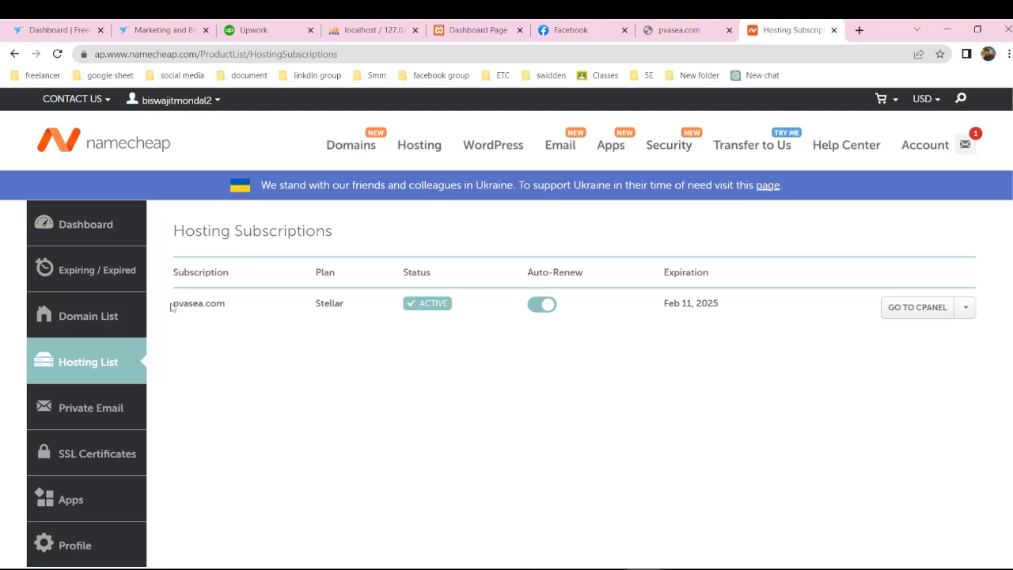
drag(171, 309, 242, 344)
click(247, 353)
click(915, 313)
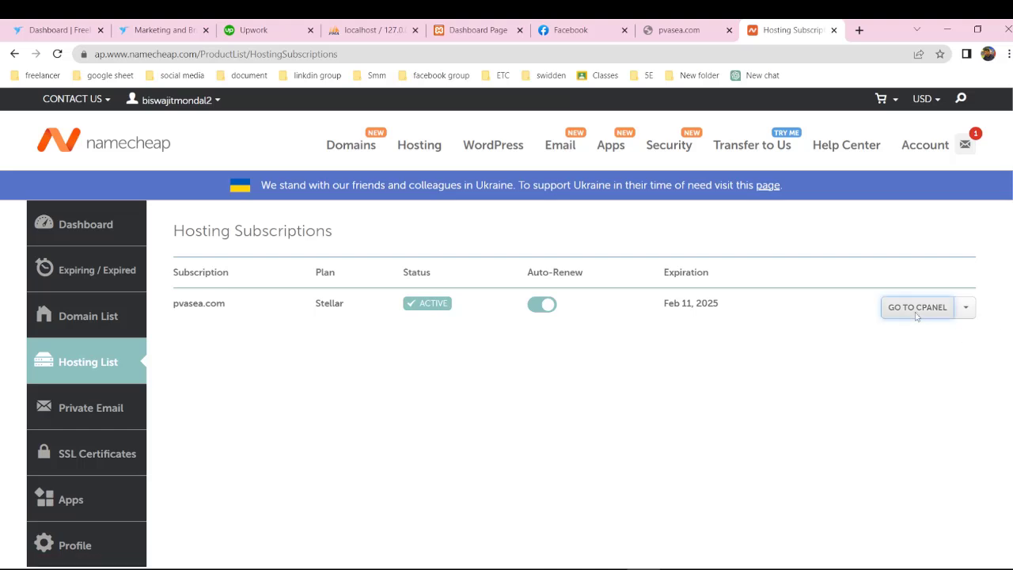
click(738, 24)
click(815, 25)
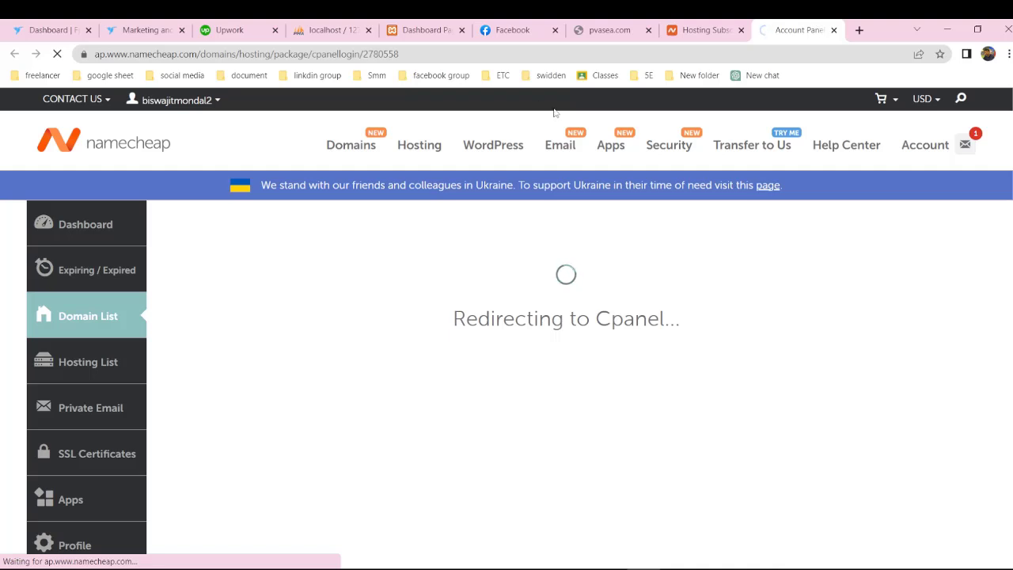
click(683, 24)
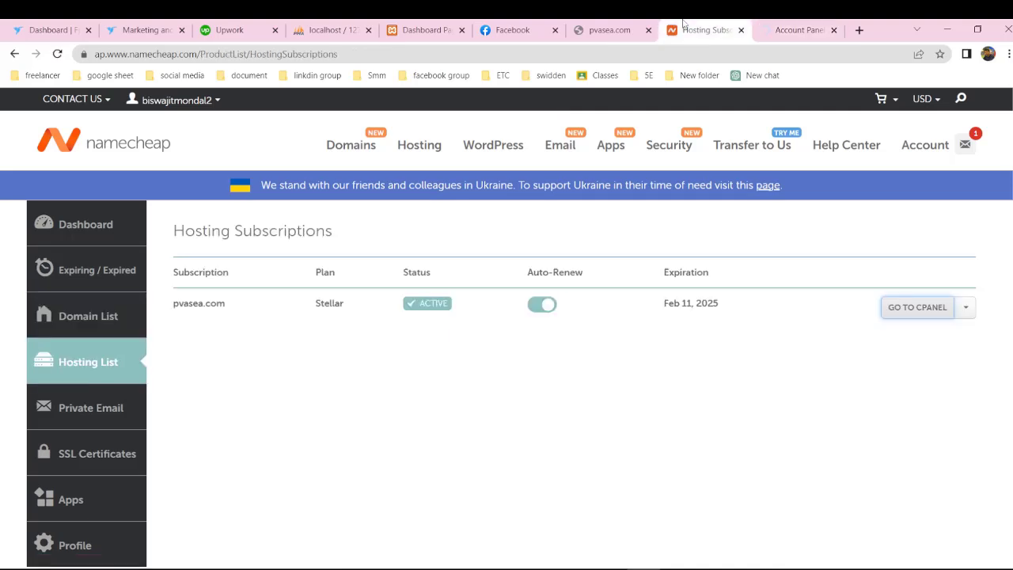
scroll(430, 368, down, 3)
scroll(429, 369, up, 3)
click(795, 28)
Look through the tools and account statistics on the cPanel main page, and close cPanel to return to the hosting list
scroll(566, 336, down, 14)
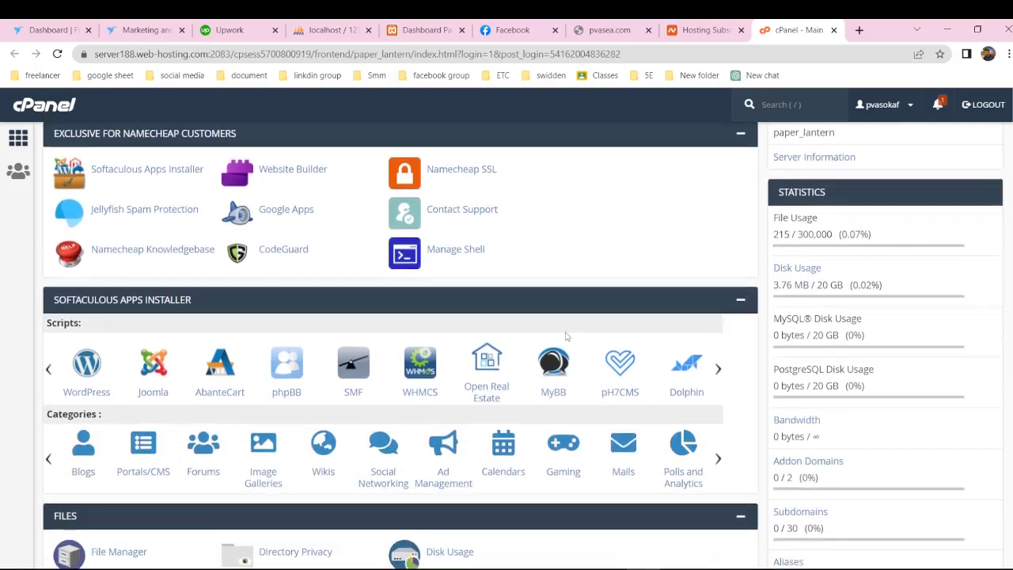
scroll(566, 336, up, 15)
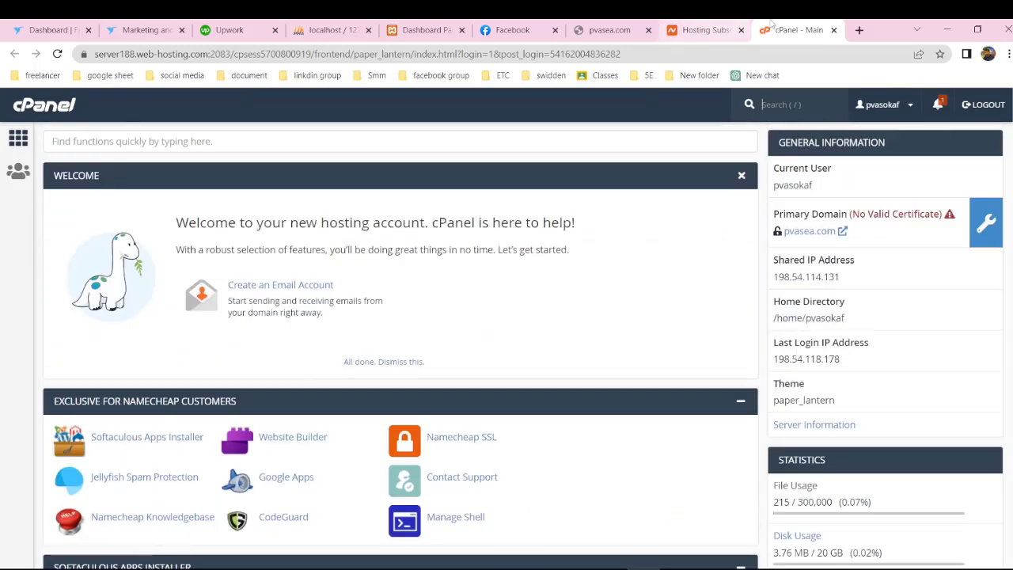
middle_click(795, 26)
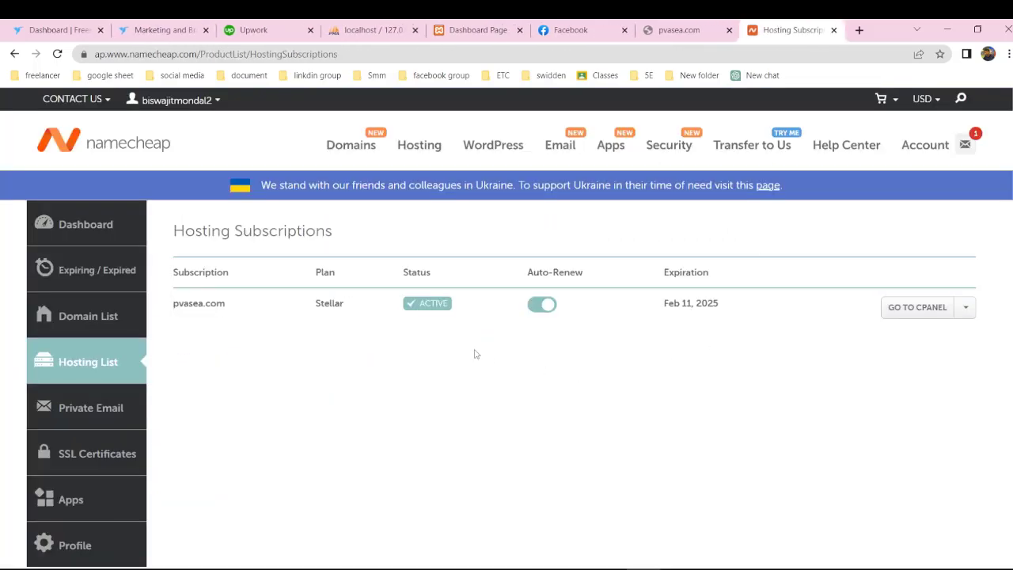